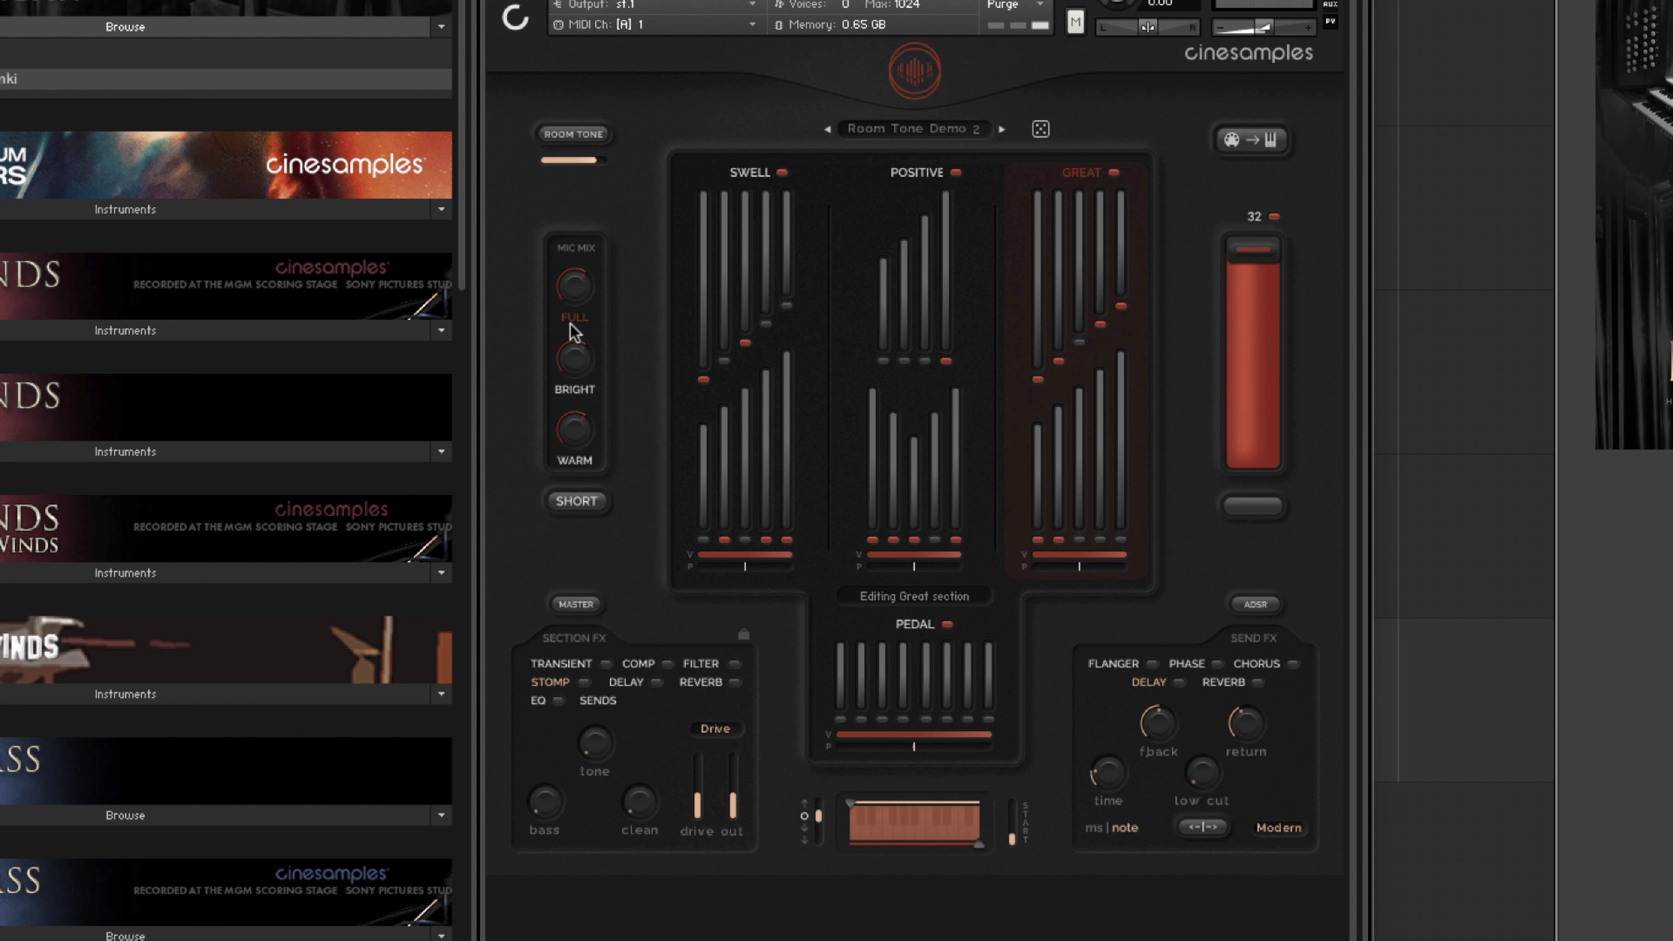
# Step: Audition the Bright and Warm mic positions, then go back to the Full mic only
pyautogui.click(574, 395)
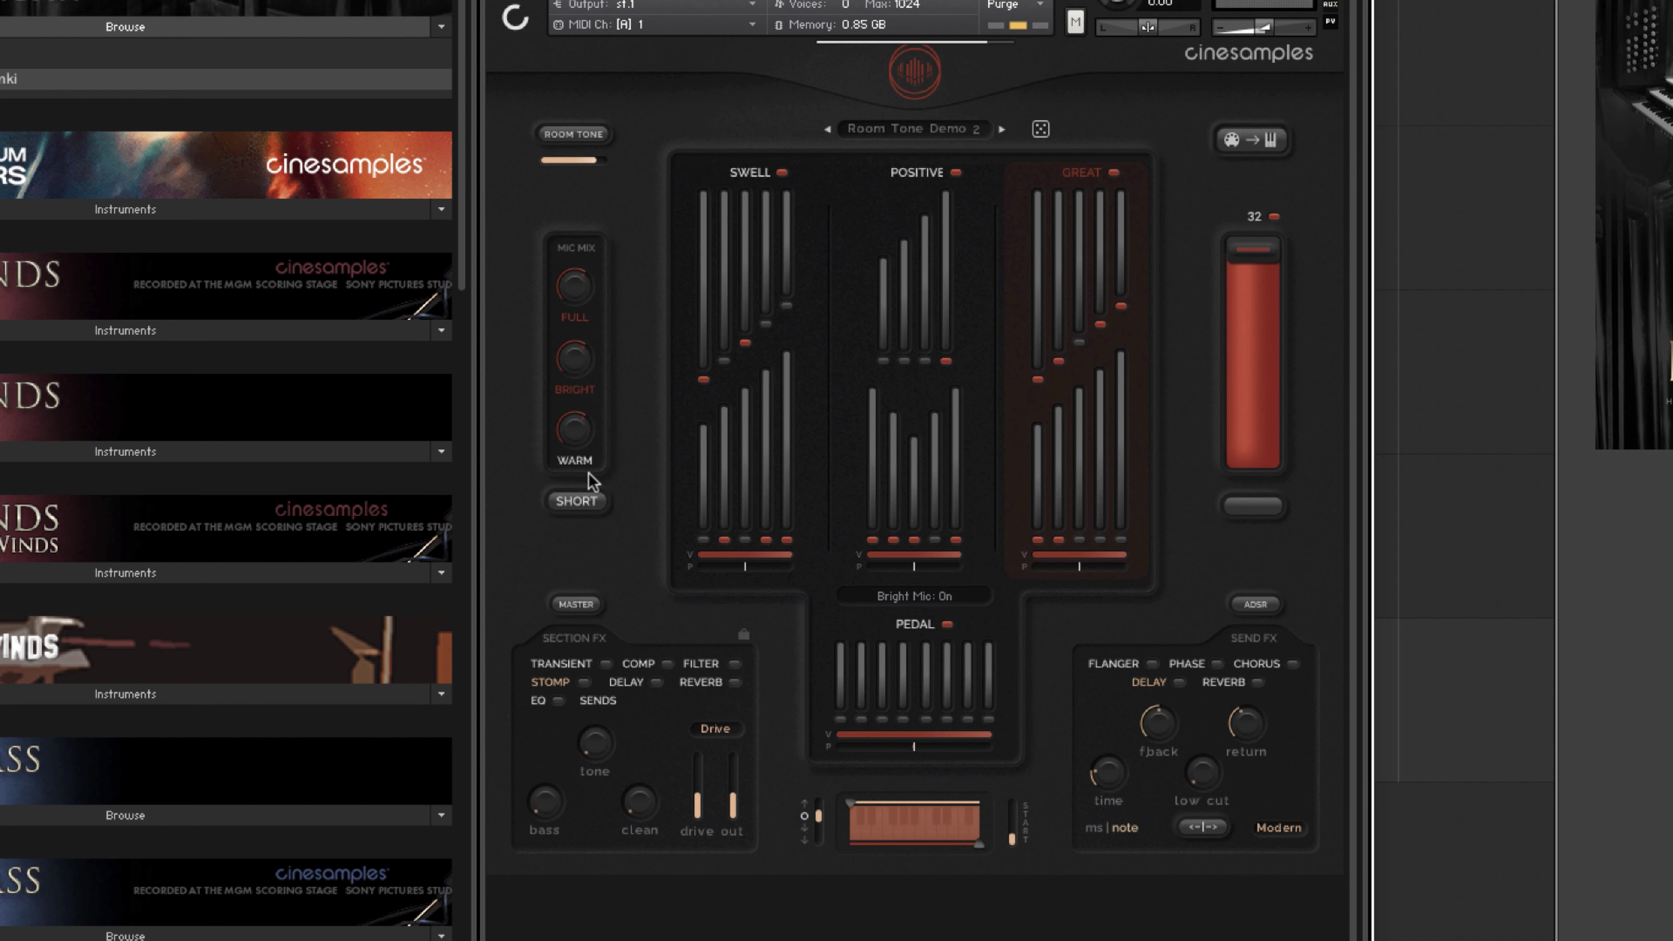
pyautogui.click(582, 460)
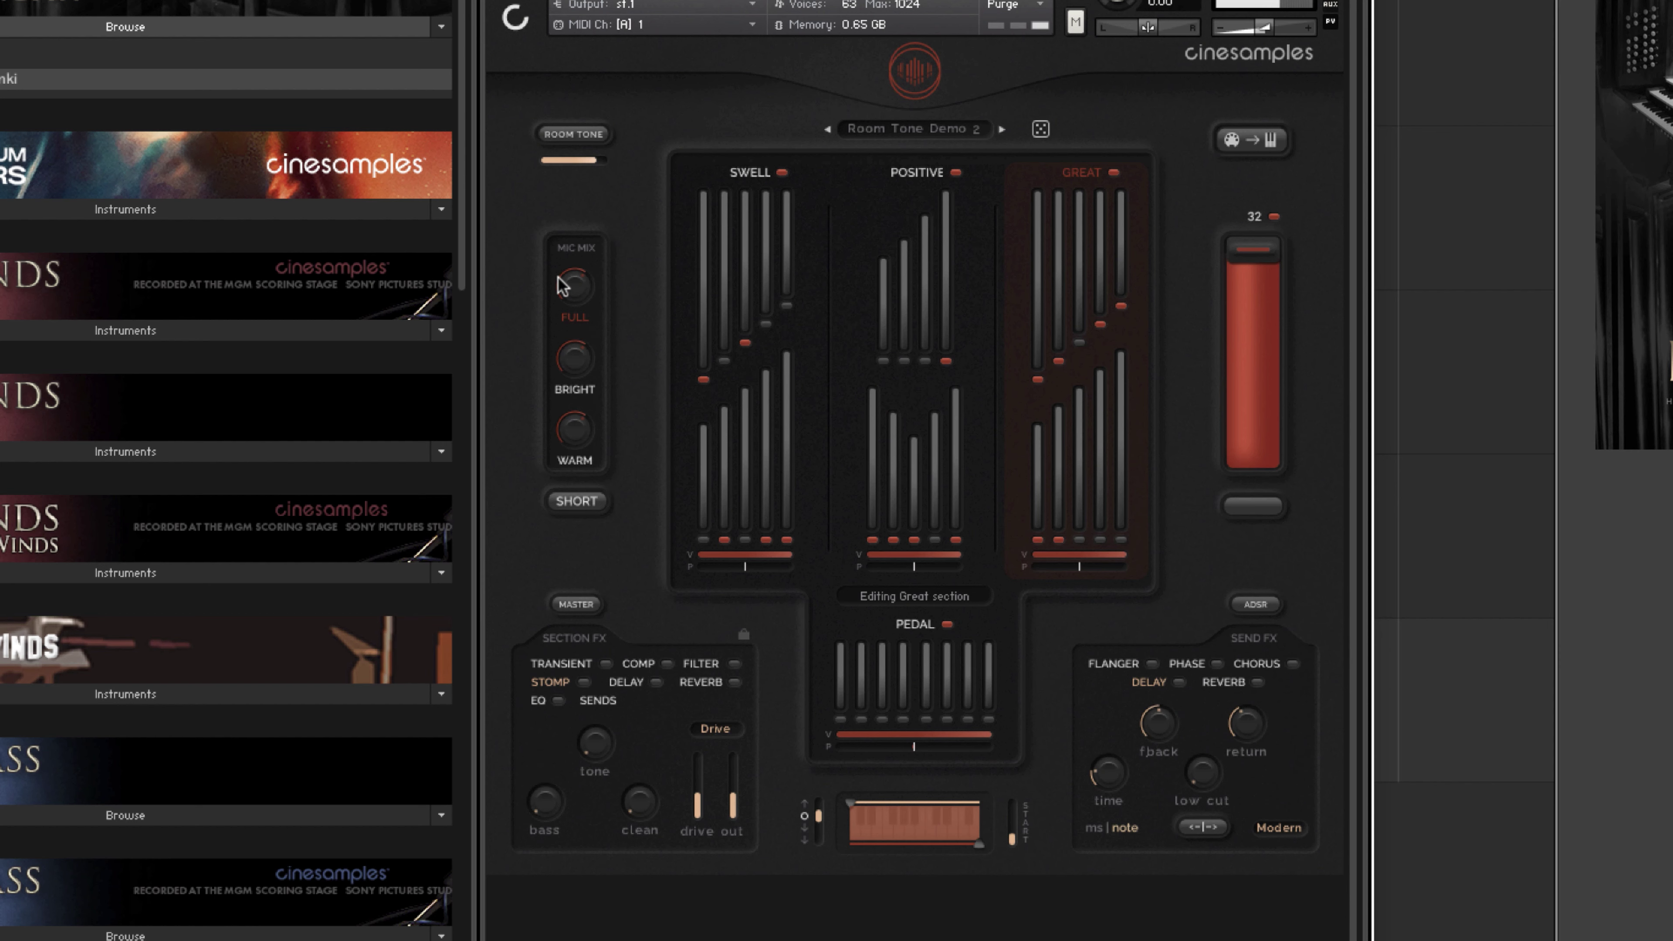
pyautogui.click(577, 391)
pyautogui.click(574, 460)
pyautogui.click(581, 319)
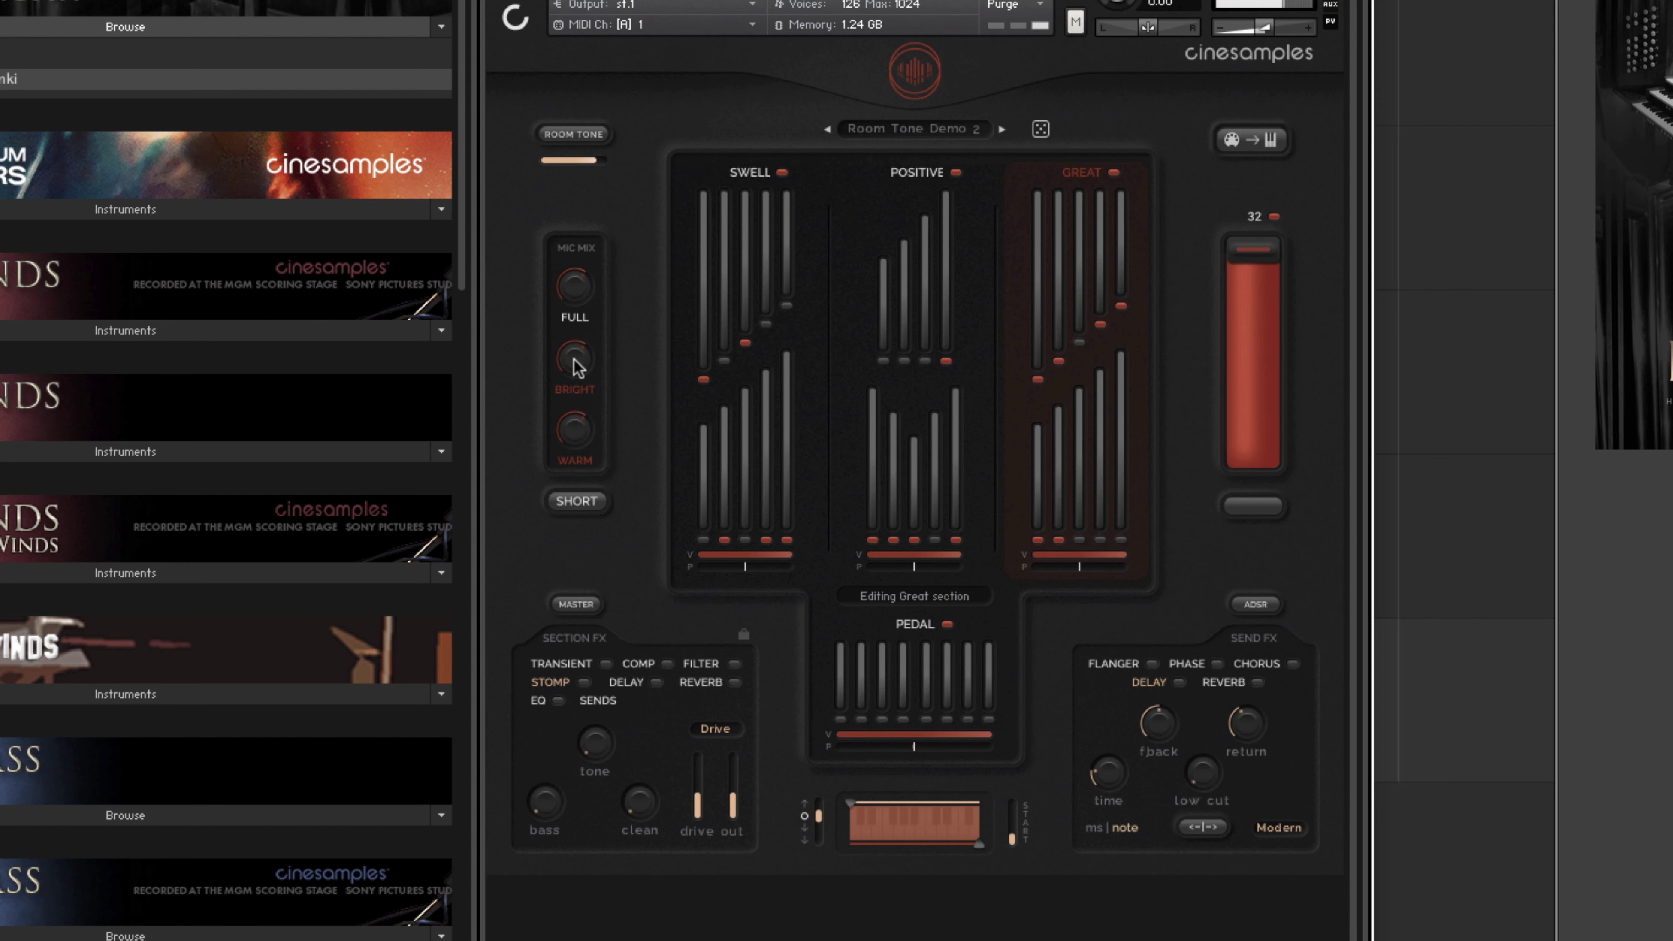
pyautogui.moveTo(578, 367)
pyautogui.mouseDown()
pyautogui.moveTo(556, 381)
pyautogui.moveTo(567, 441)
pyautogui.moveTo(571, 352)
pyautogui.mouseUp()
pyautogui.click(575, 317)
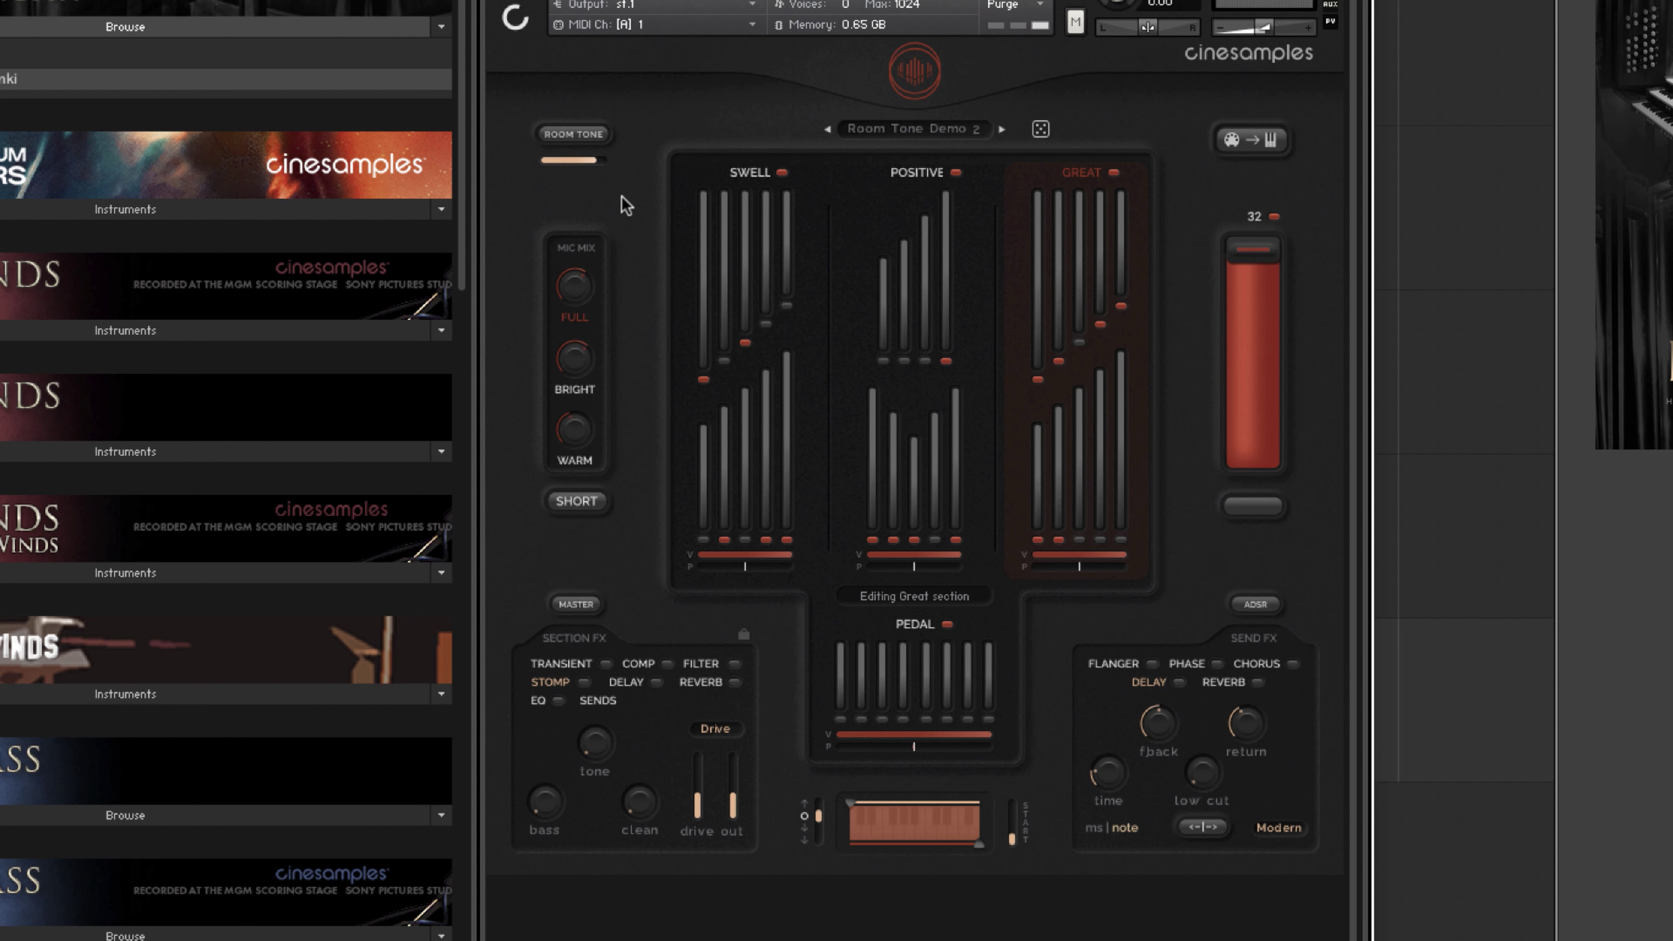
# Step: Try room tone at about 37%, then switch it back on at an 85% level
pyautogui.click(572, 136)
pyautogui.moveTo(593, 156)
pyautogui.mouseDown()
pyautogui.moveTo(558, 158)
pyautogui.moveTo(587, 169)
pyautogui.mouseUp()
pyautogui.click(582, 134)
pyautogui.click(607, 140)
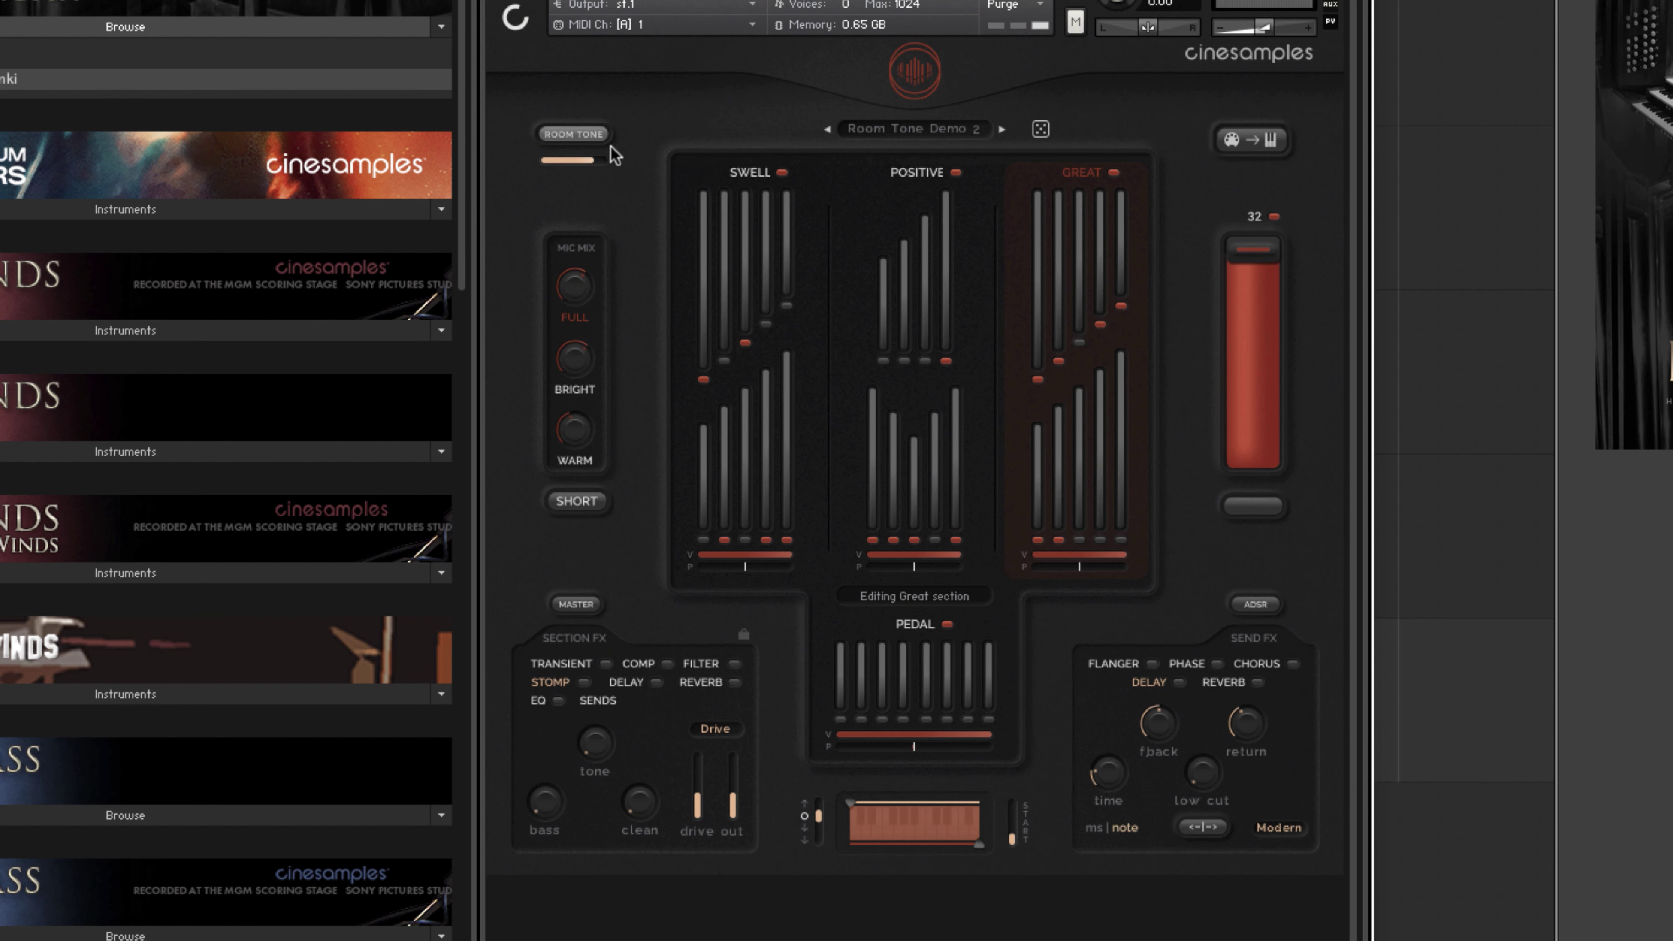
pyautogui.click(1249, 290)
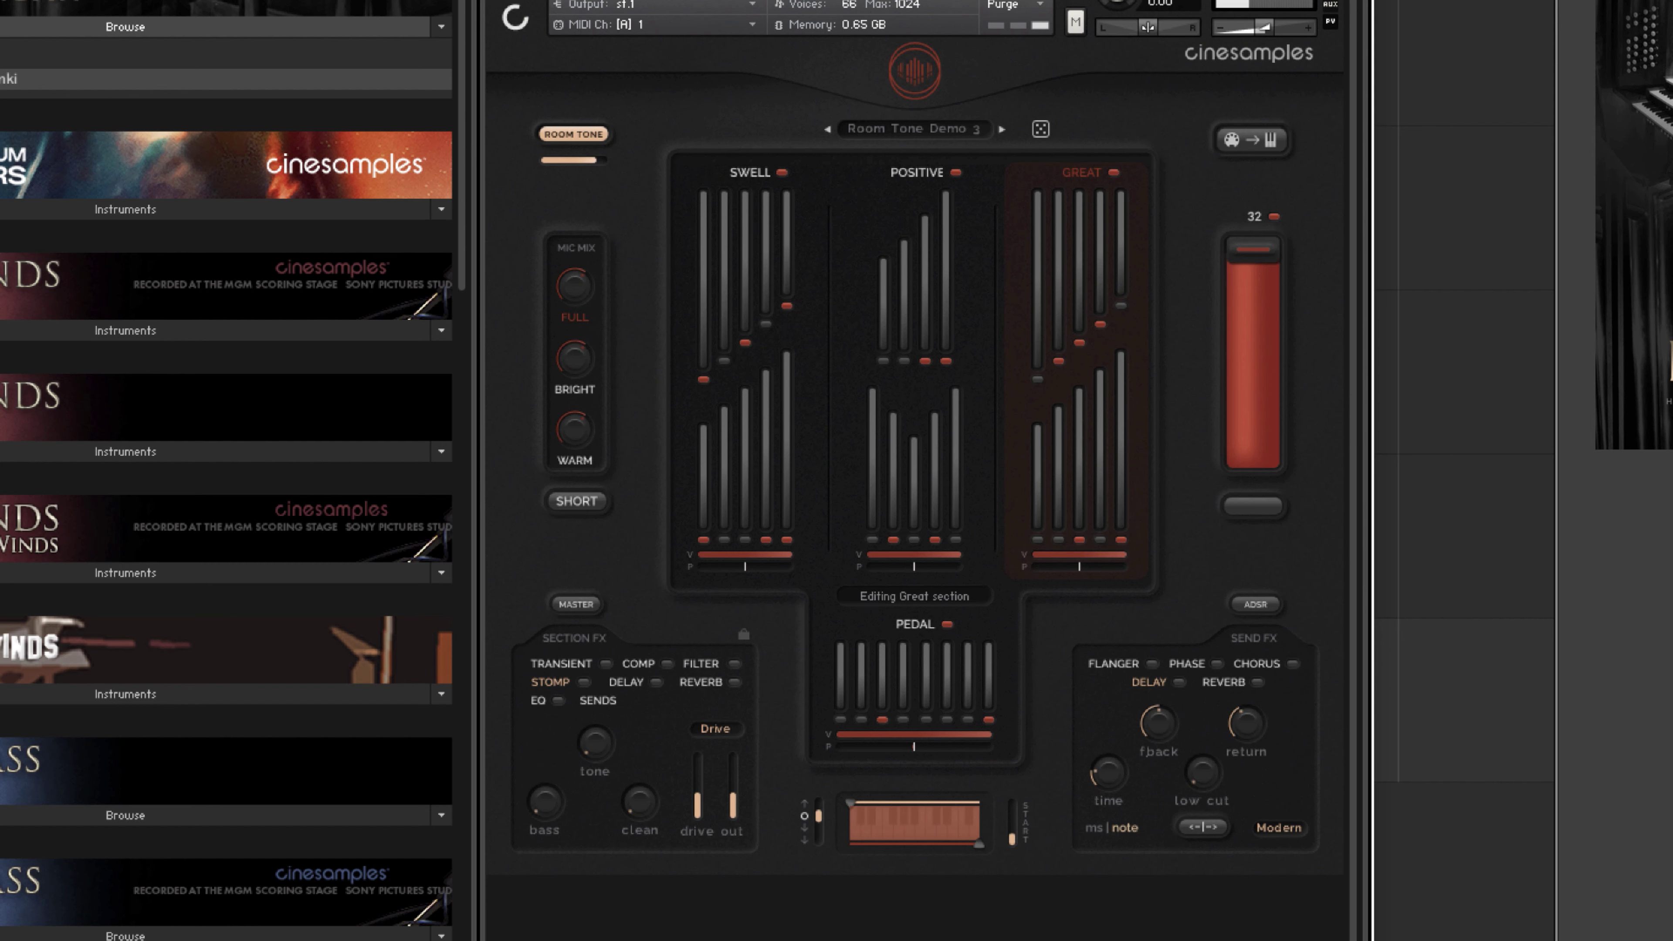
pyautogui.click(590, 160)
# Step: Turn room tone off and audition sample start offsets between 0% and 100%, settling on 46%
pyautogui.click(572, 134)
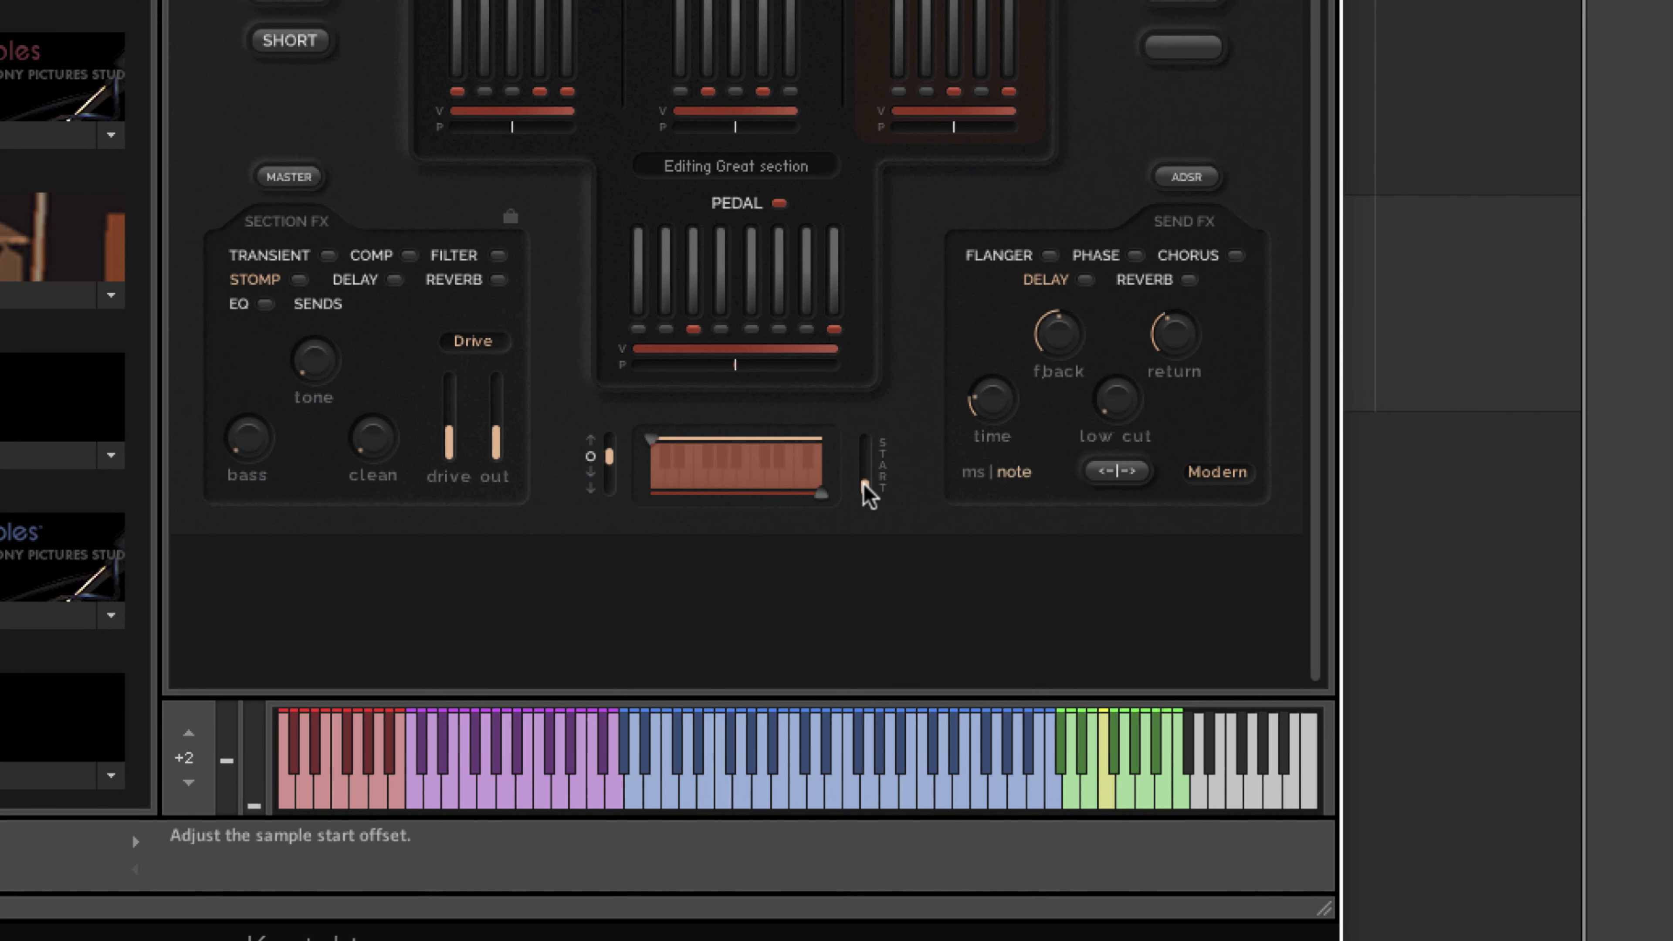
pyautogui.moveTo(865, 483); pyautogui.dragTo(866, 379)
pyautogui.moveTo(867, 365); pyautogui.dragTo(885, 523)
pyautogui.moveTo(886, 524)
pyautogui.mouseDown()
pyautogui.moveTo(882, 538)
pyautogui.moveTo(888, 492)
pyautogui.moveTo(886, 516)
pyautogui.mouseUp()
pyautogui.moveTo(886, 517); pyautogui.dragTo(889, 383)
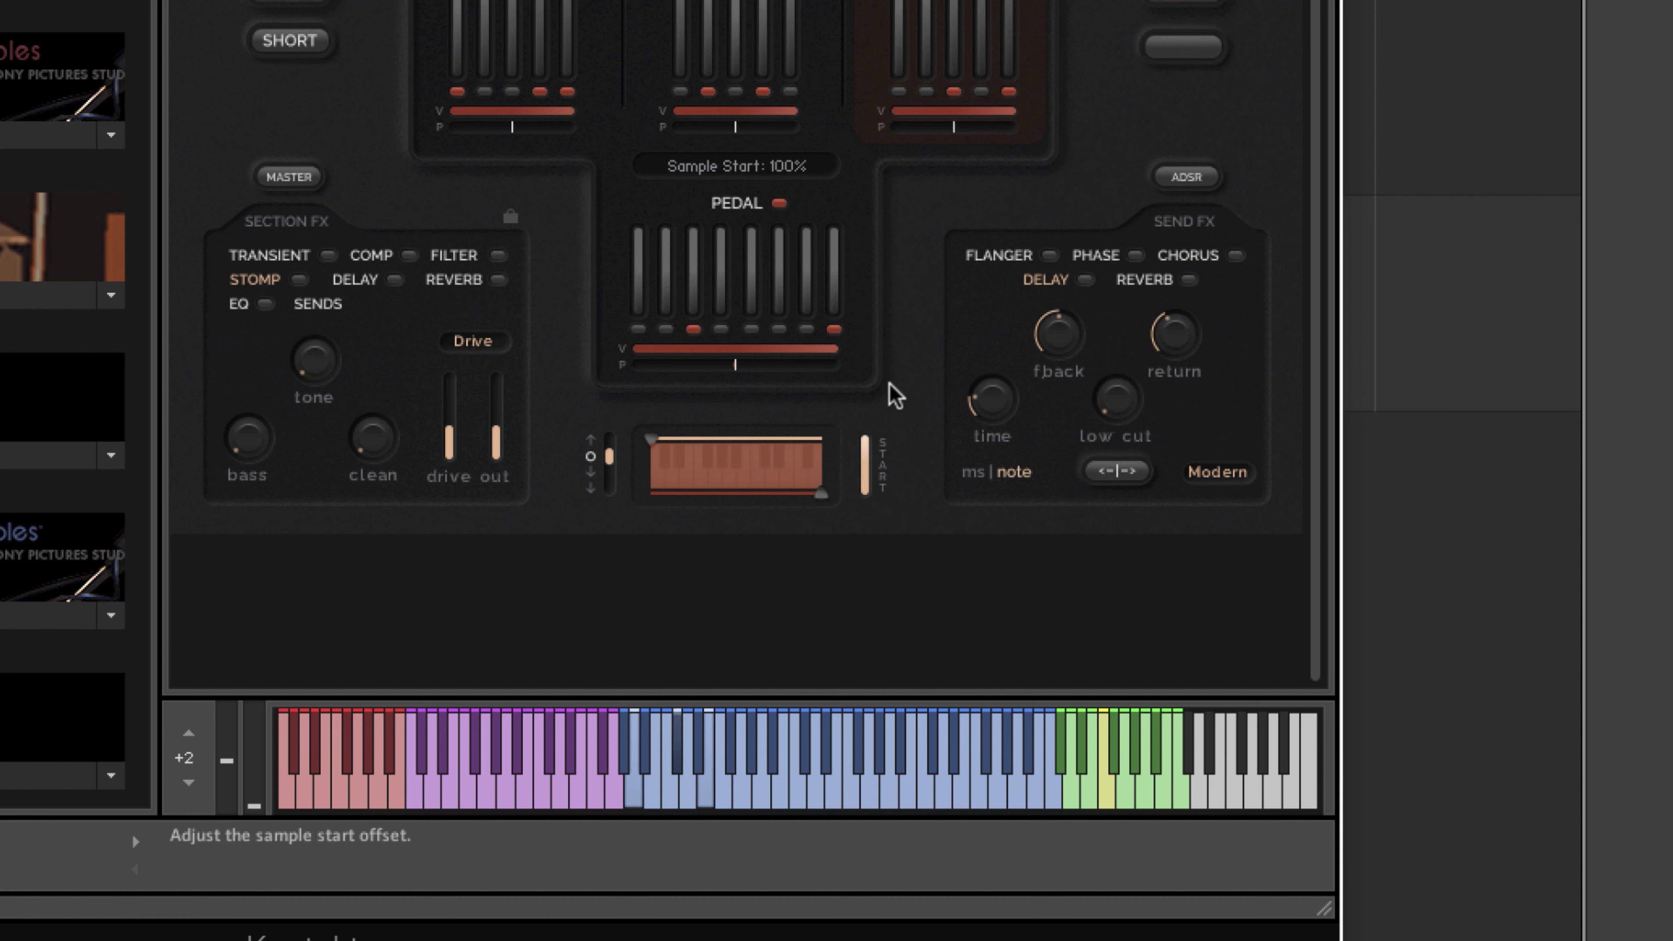
pyautogui.moveTo(888, 383); pyautogui.dragTo(889, 455)
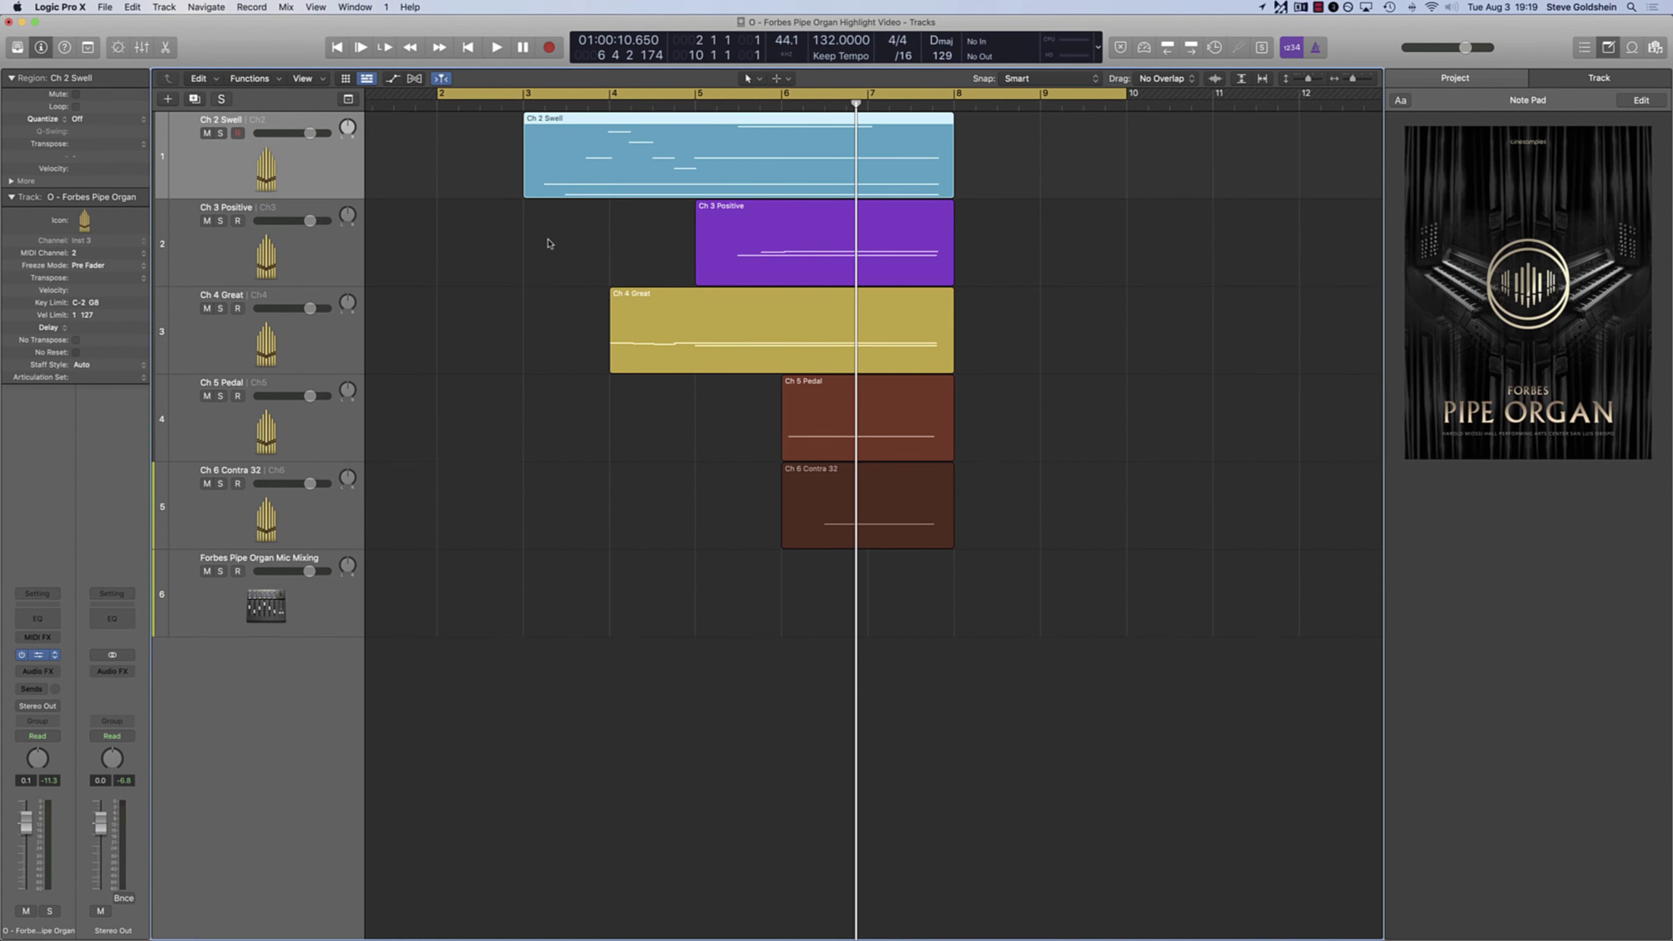
# Step: Reopen the Forbes Pipe Organ Kontakt window with V and shift it further left
pyautogui.press('v')
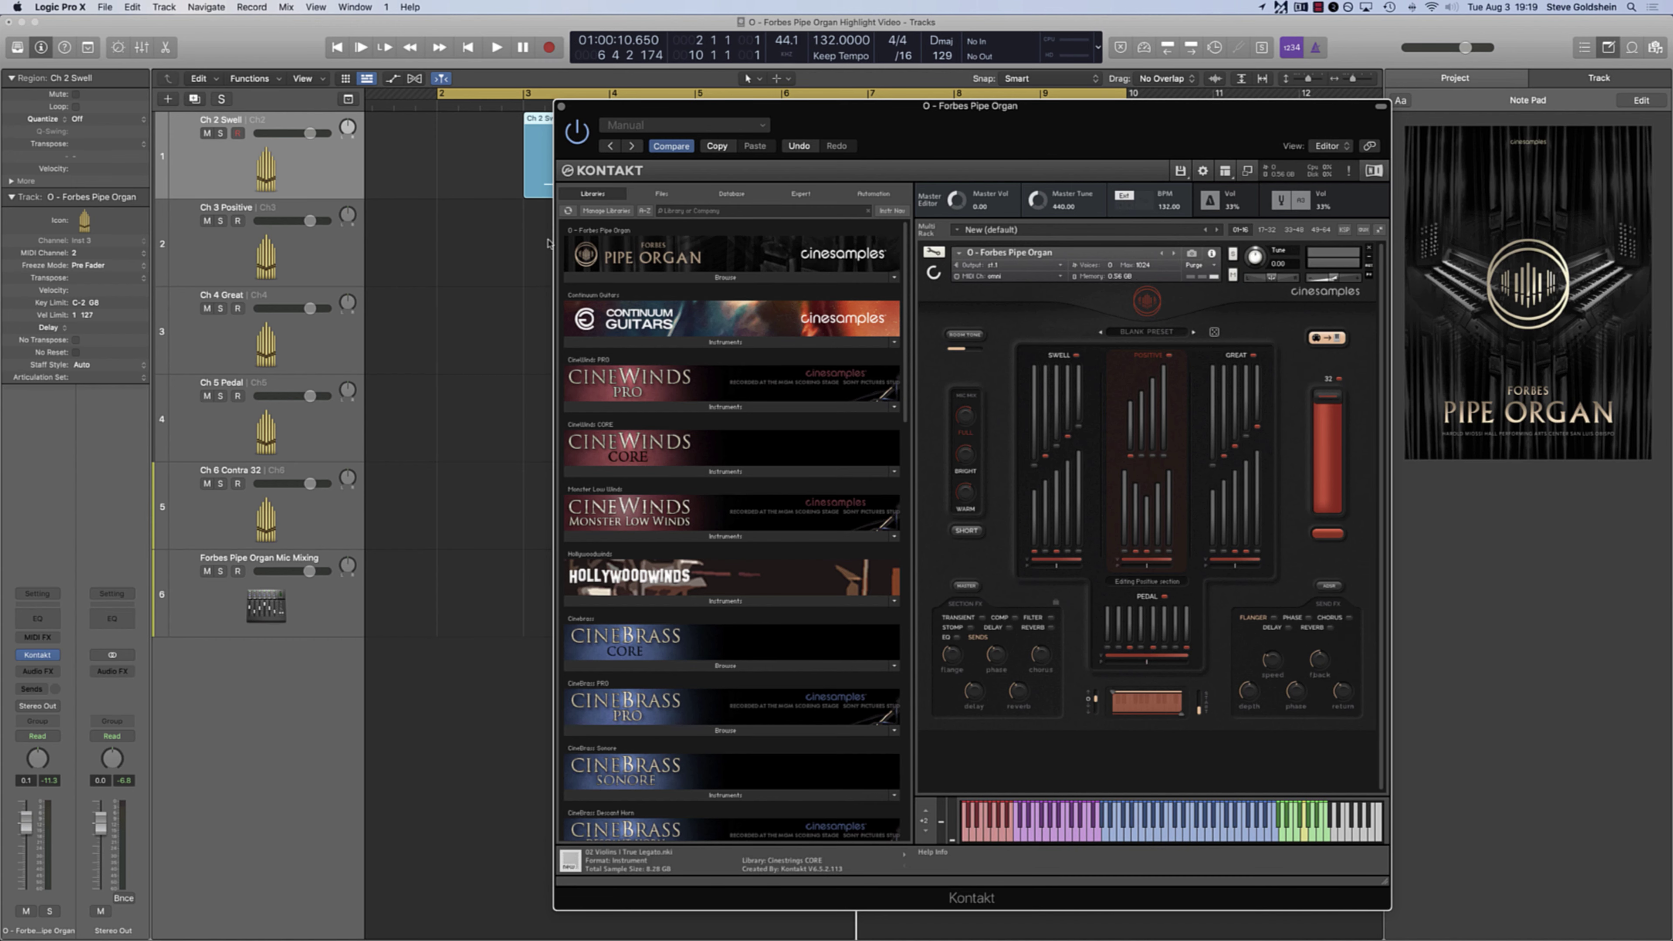
pyautogui.moveTo(873, 112); pyautogui.dragTo(803, 103)
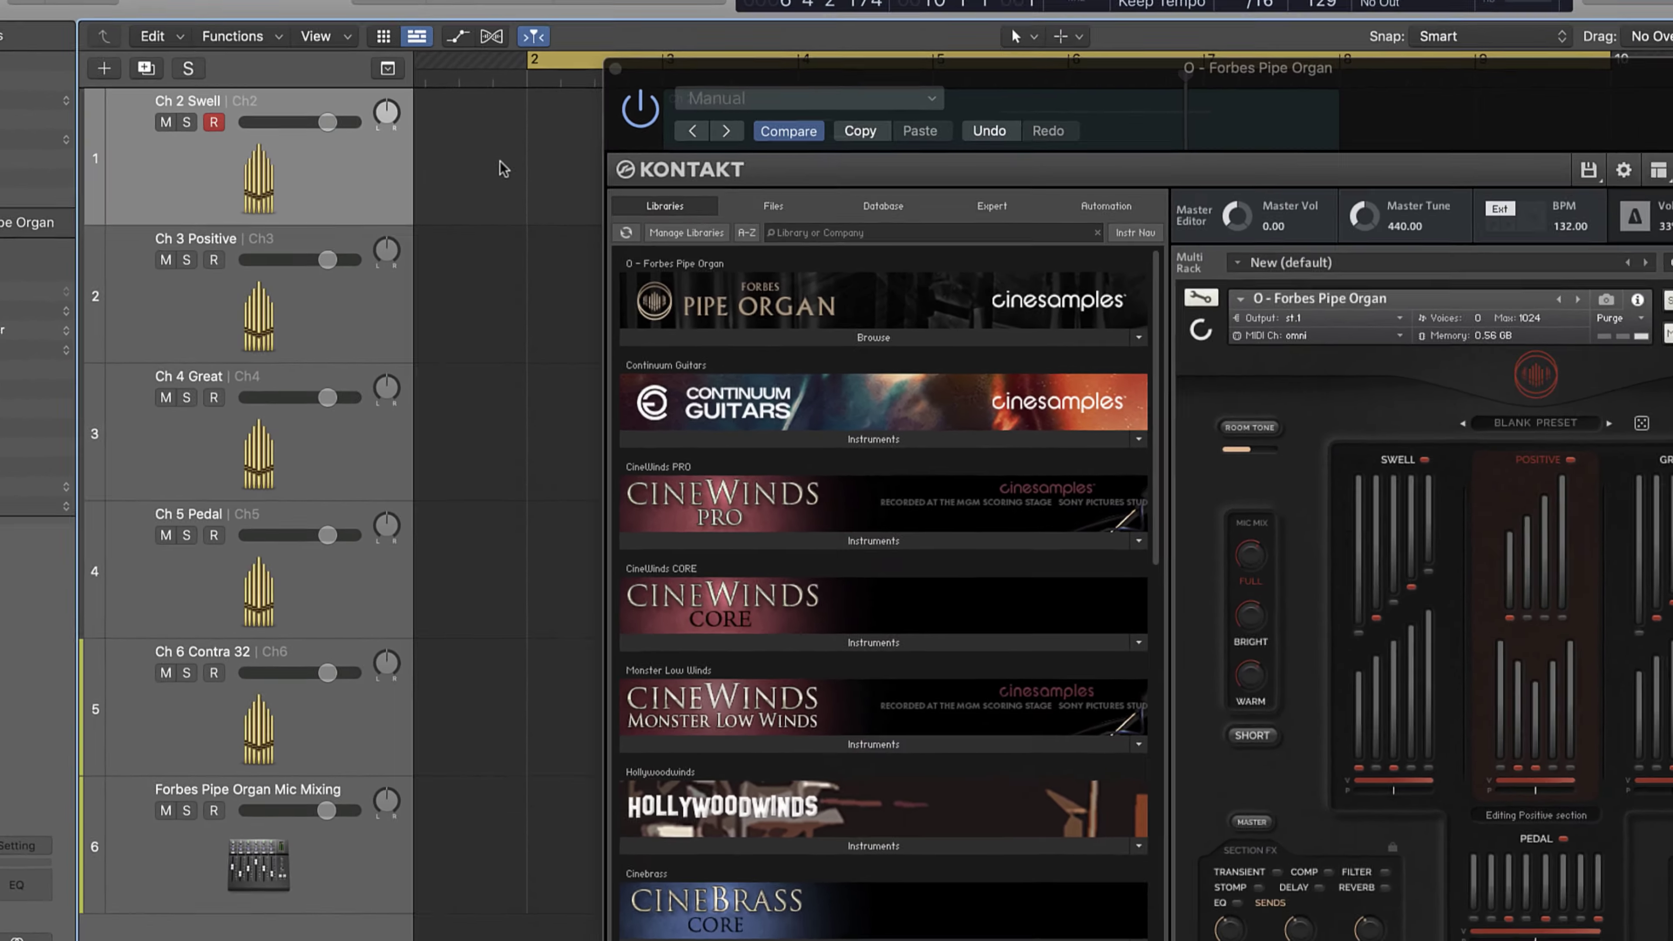
# Step: Close Kontakt, select the Ch 2 Swell track, and keep only its region selected
pyautogui.press('super+w')
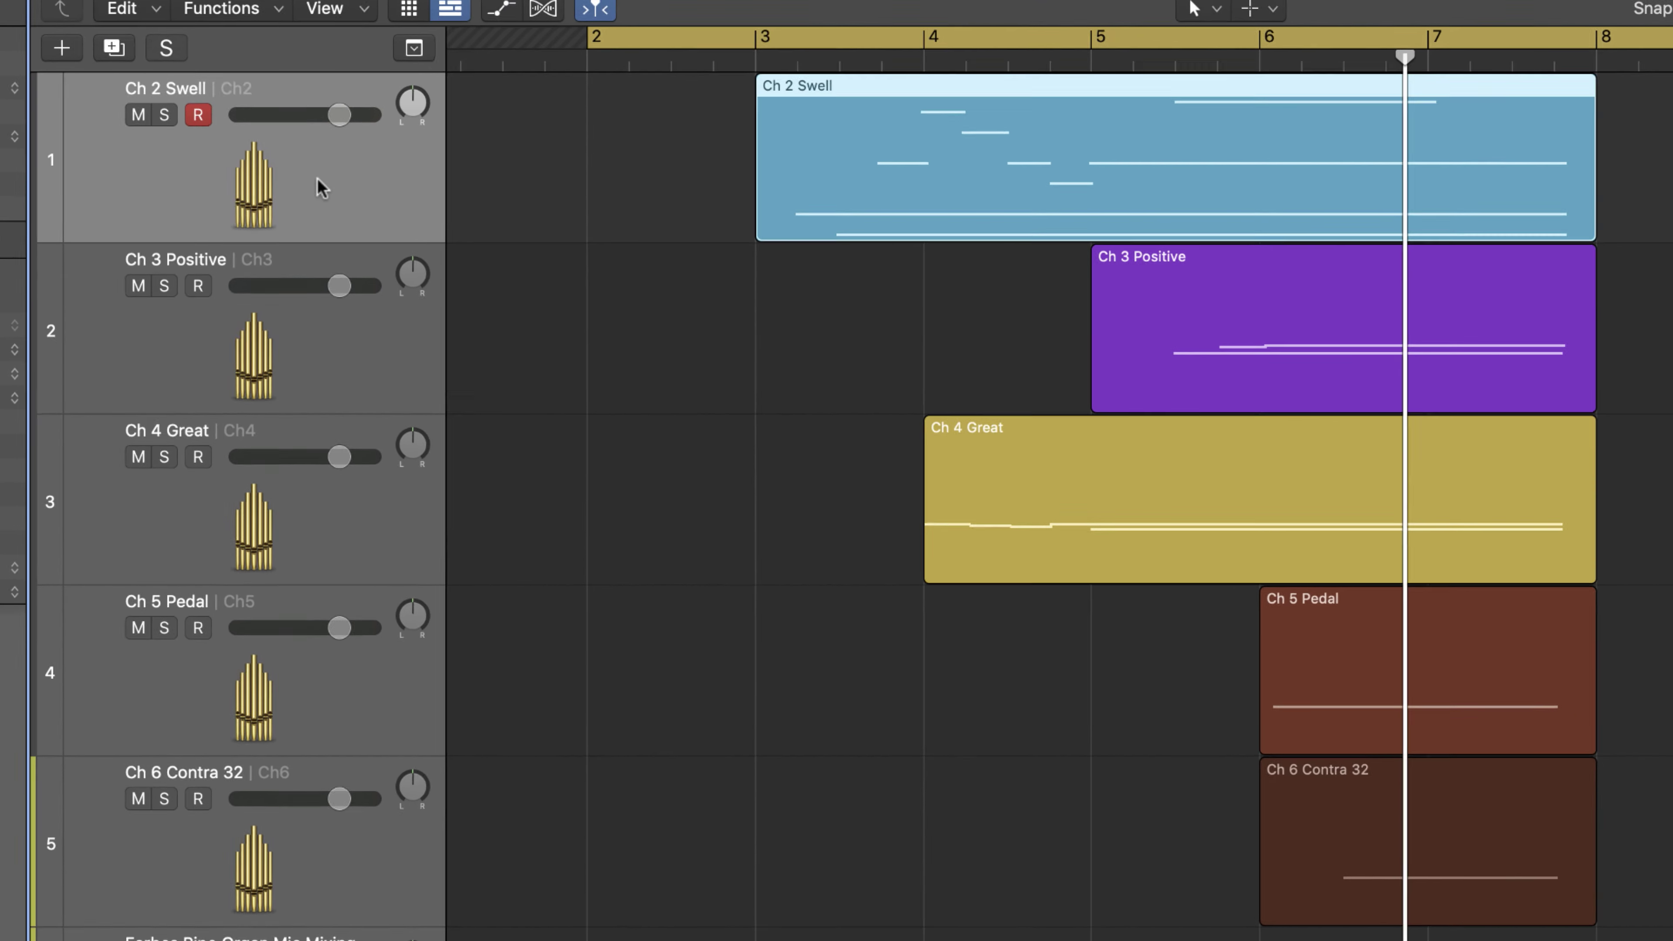
pyautogui.click(319, 184)
pyautogui.press('Down')
pyautogui.press('Down')
pyautogui.press('Down')
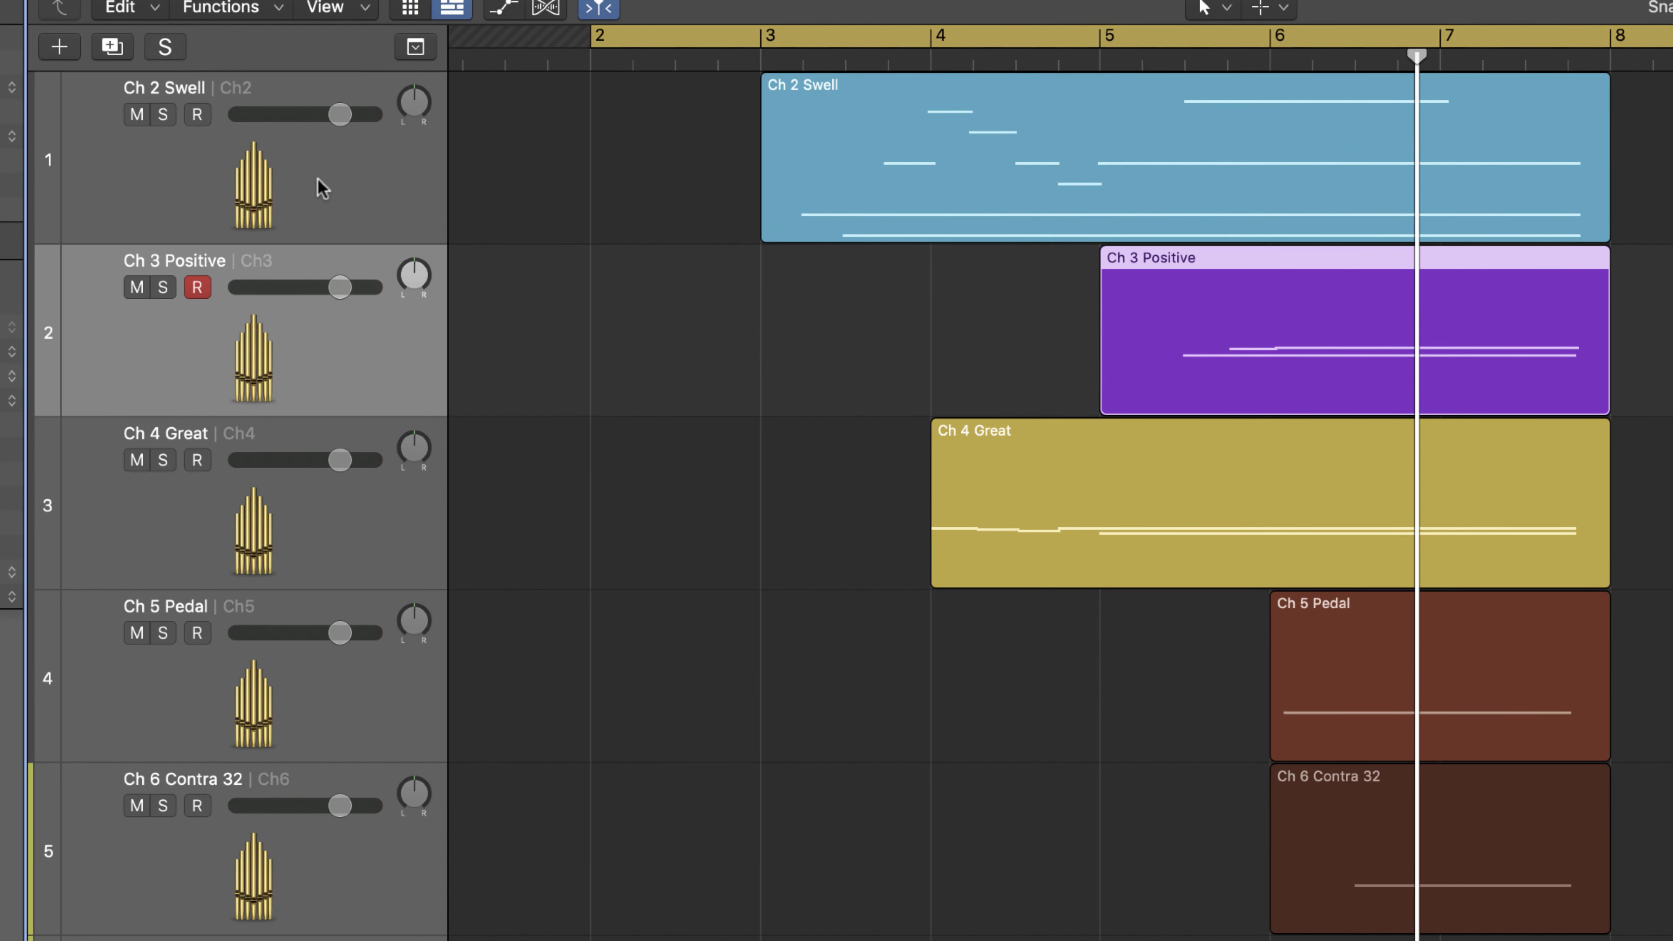
pyautogui.press('Down')
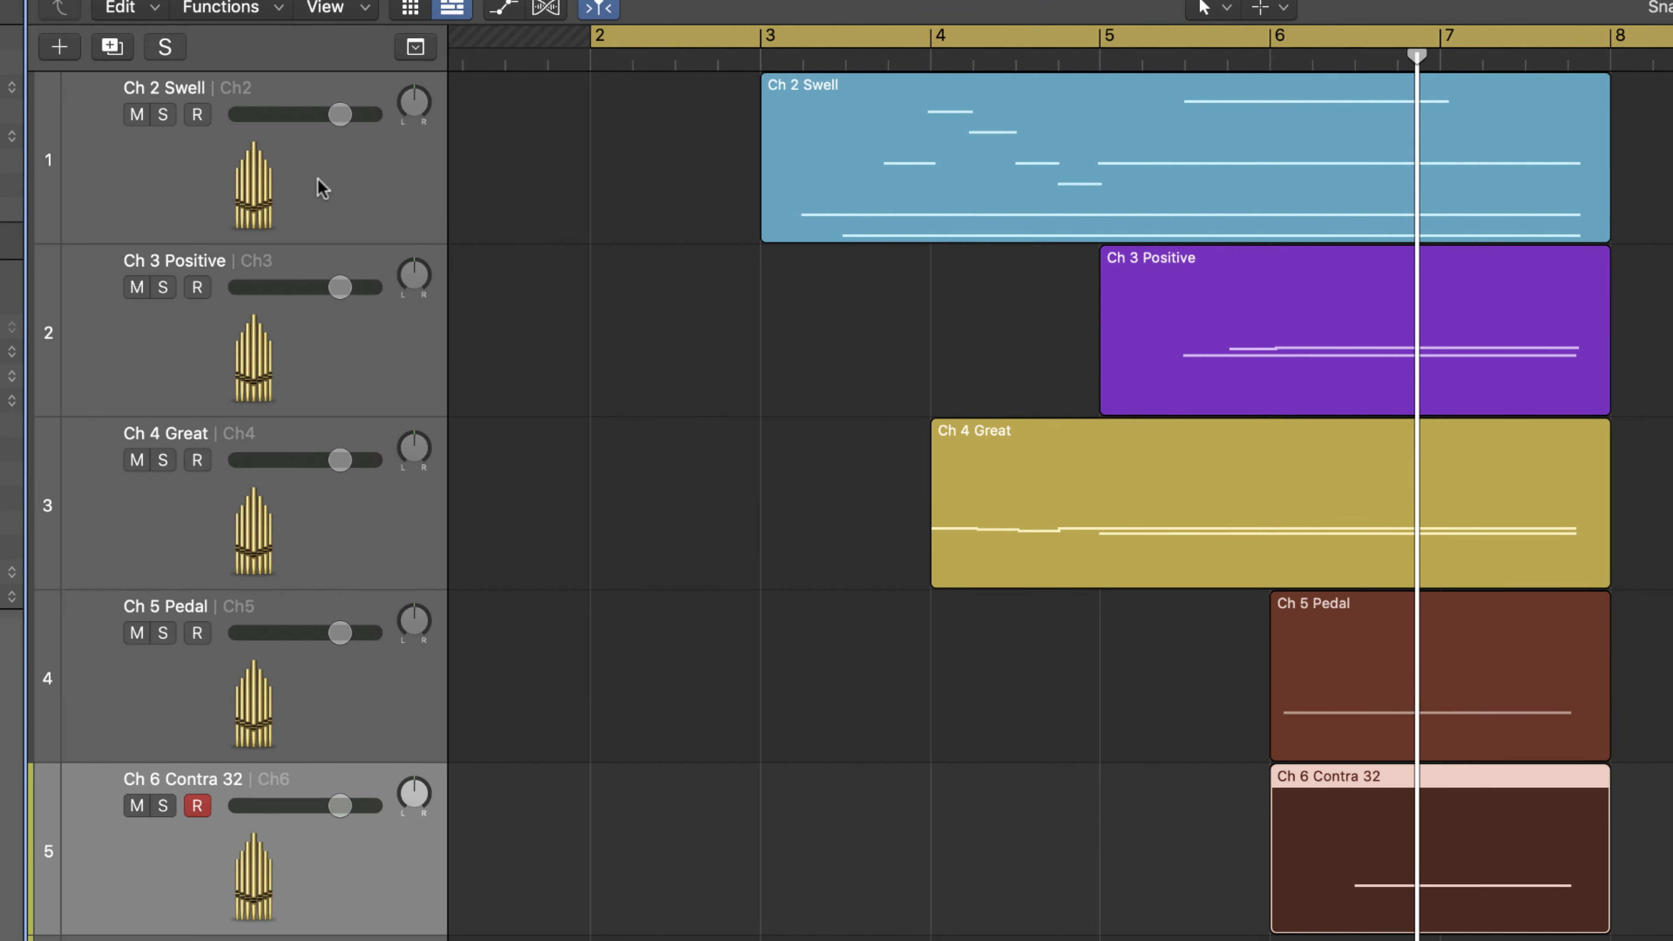
pyautogui.press('cmd+a')
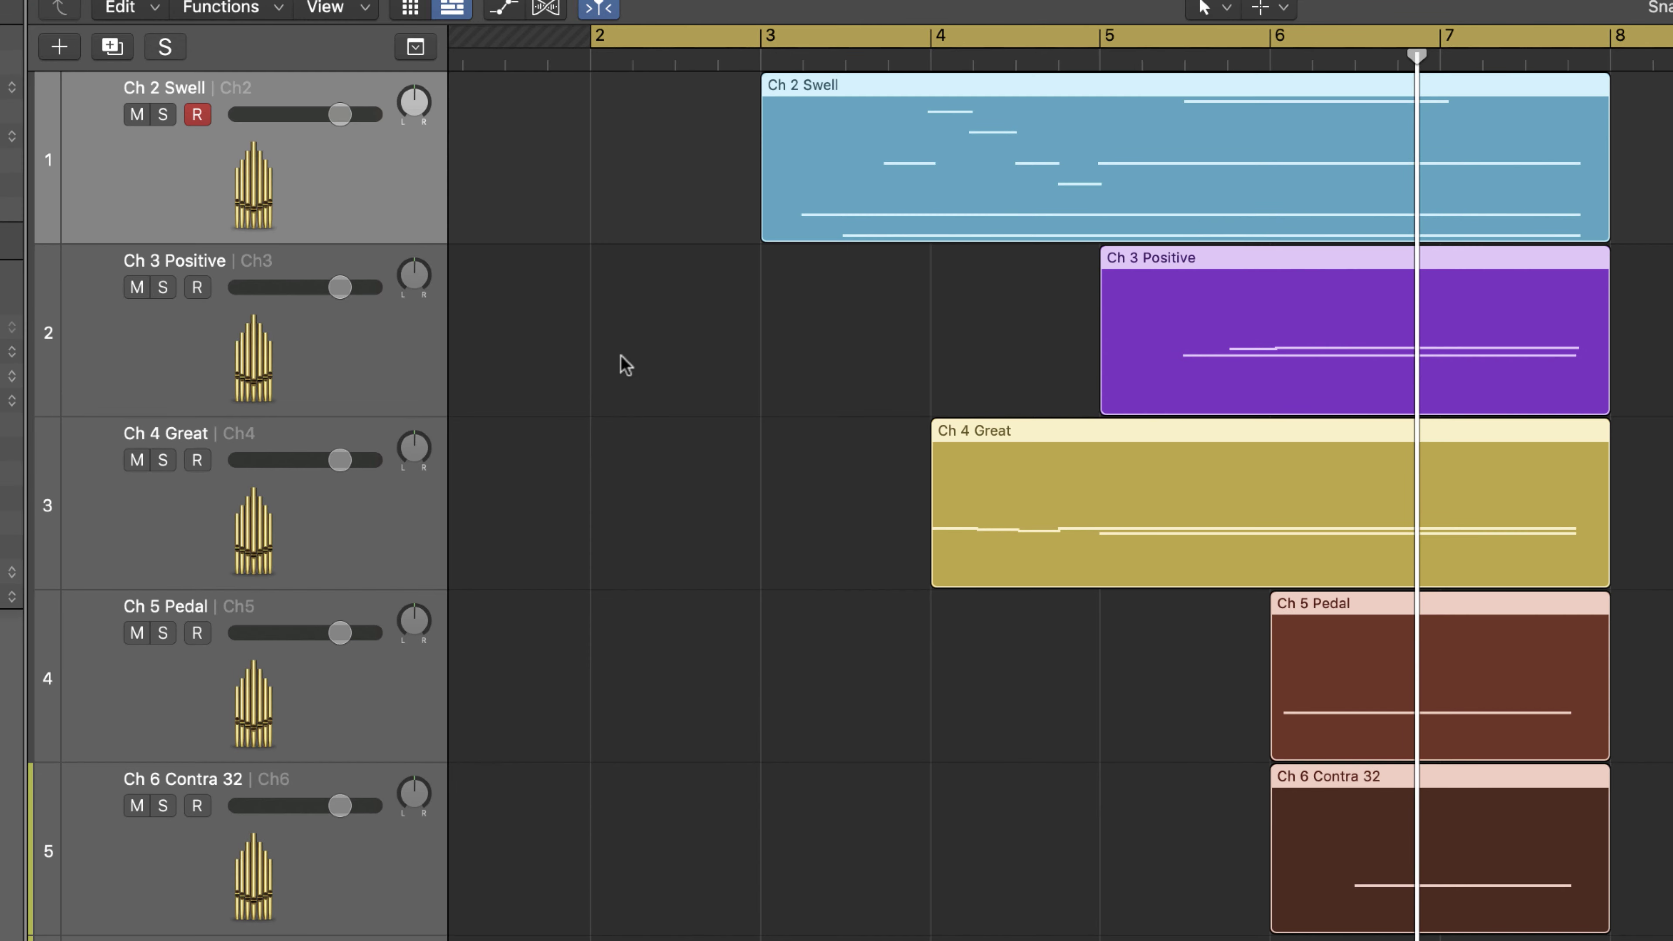
pyautogui.click(214, 175)
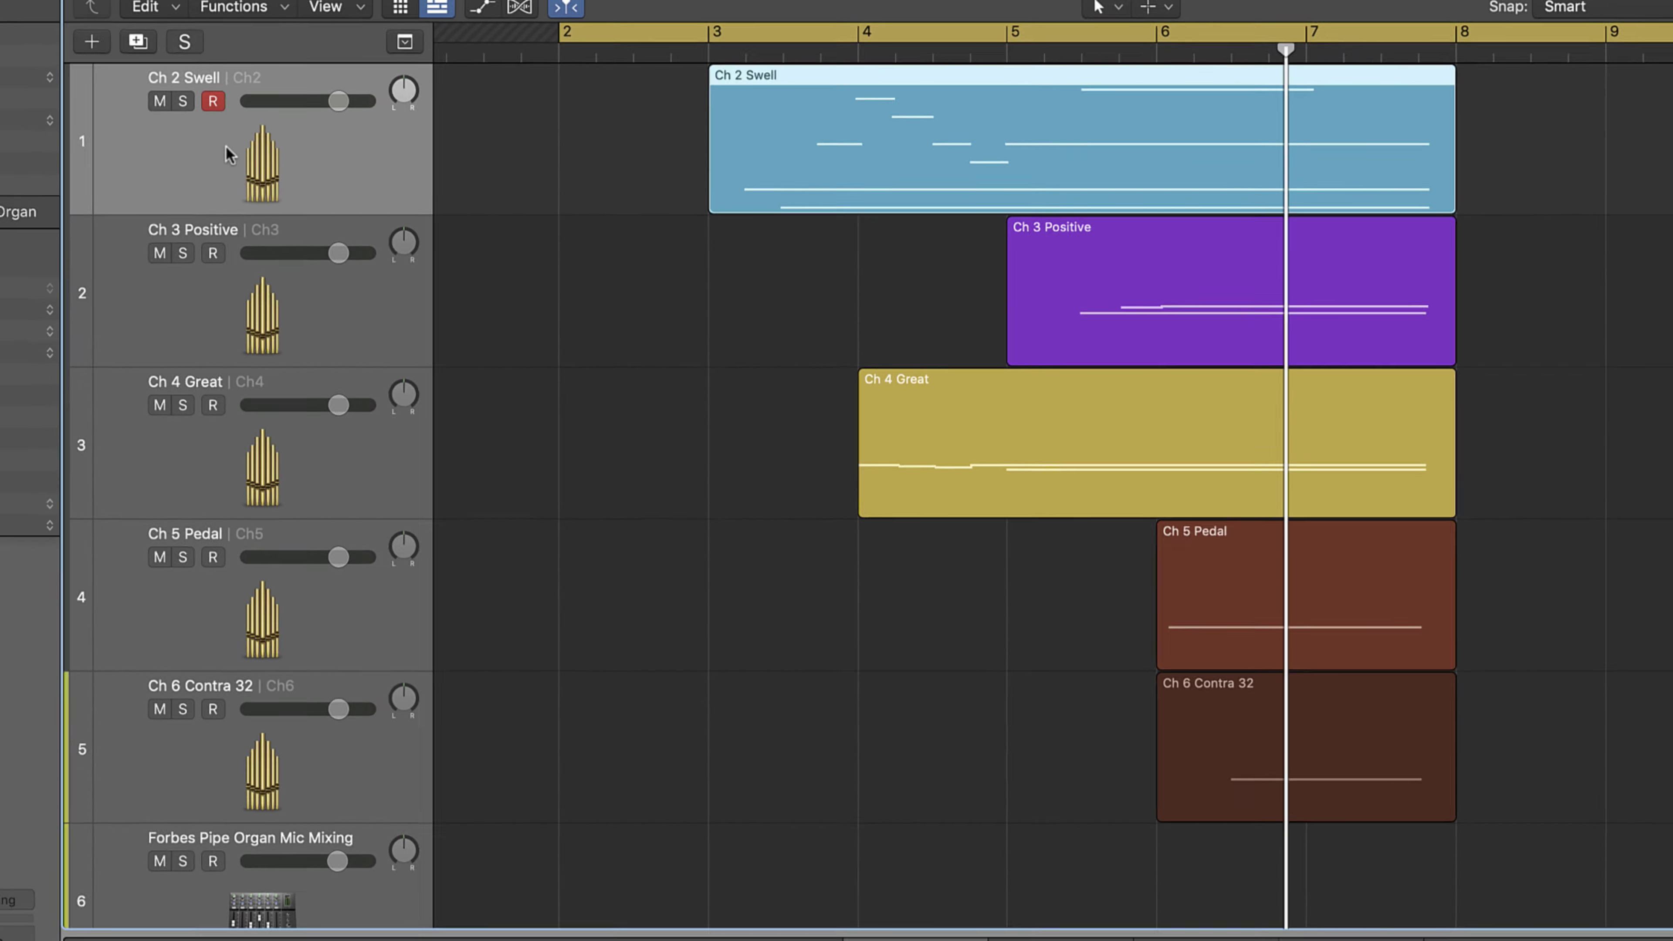
pyautogui.click(227, 153)
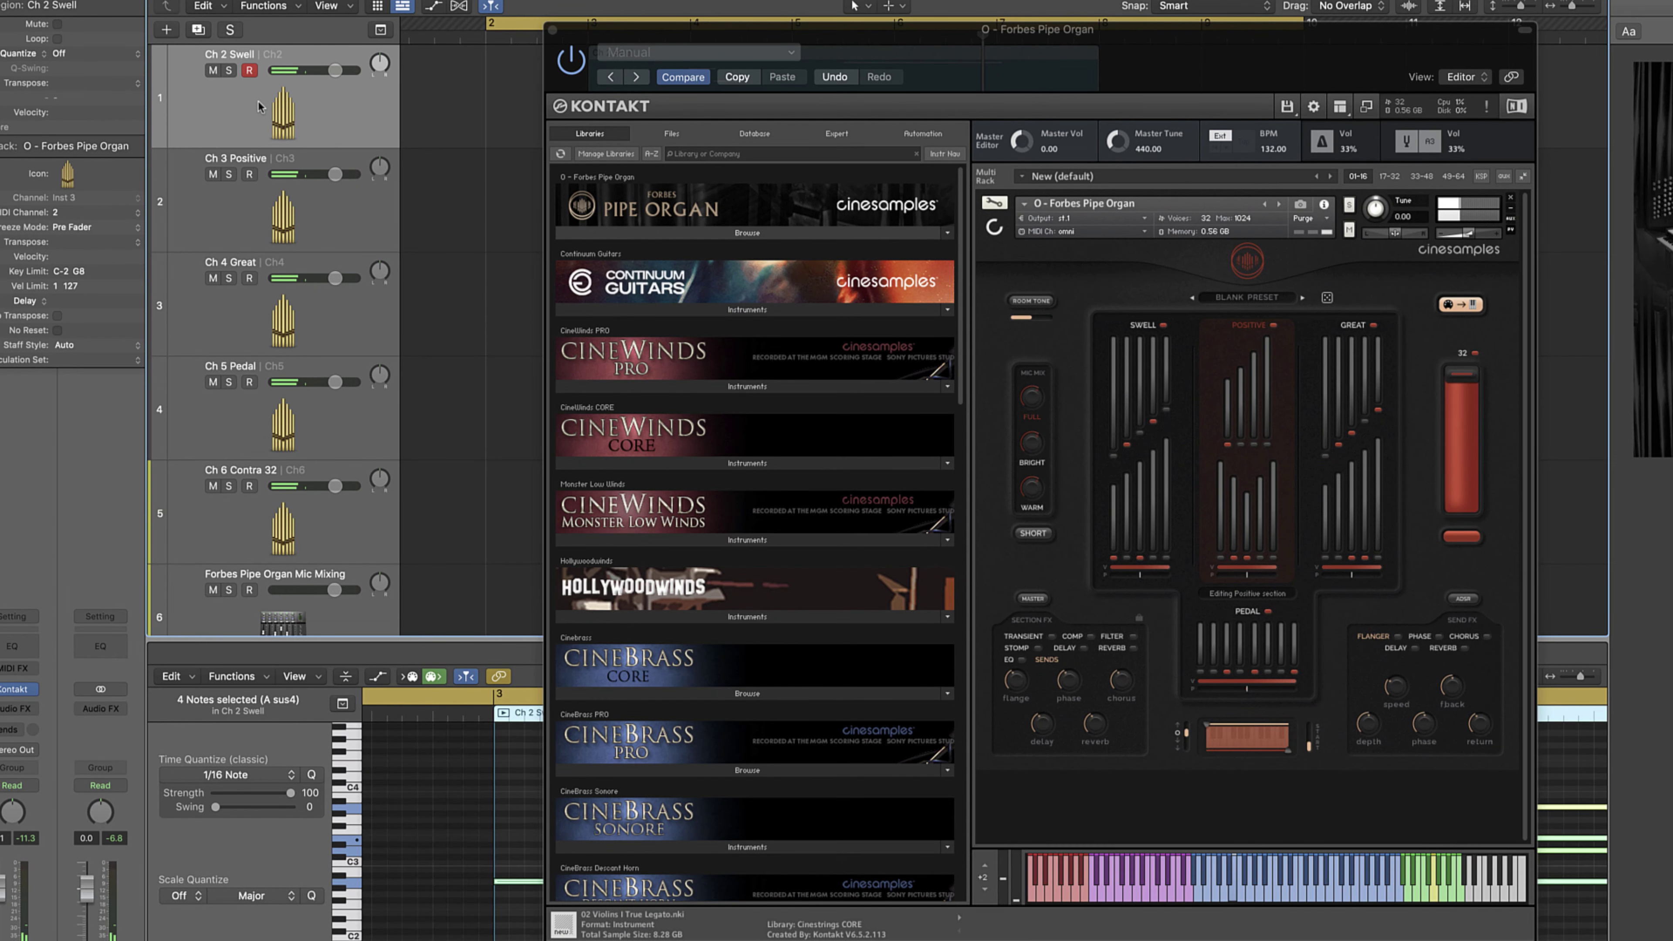
pyautogui.press('Down')
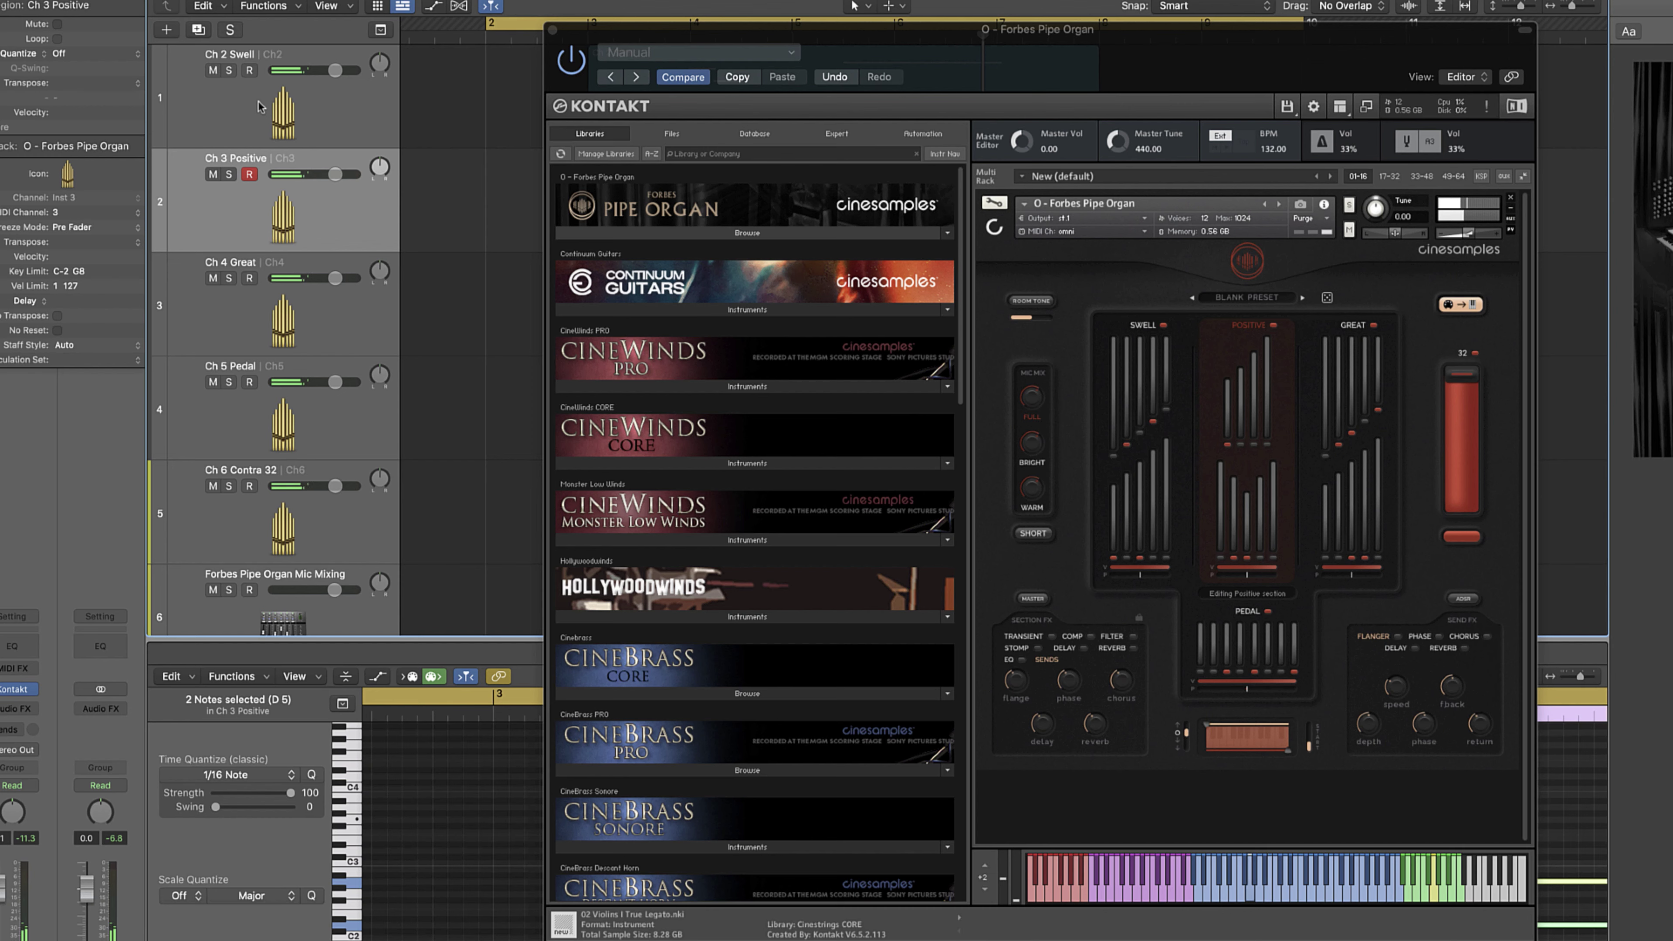
pyautogui.press('Down')
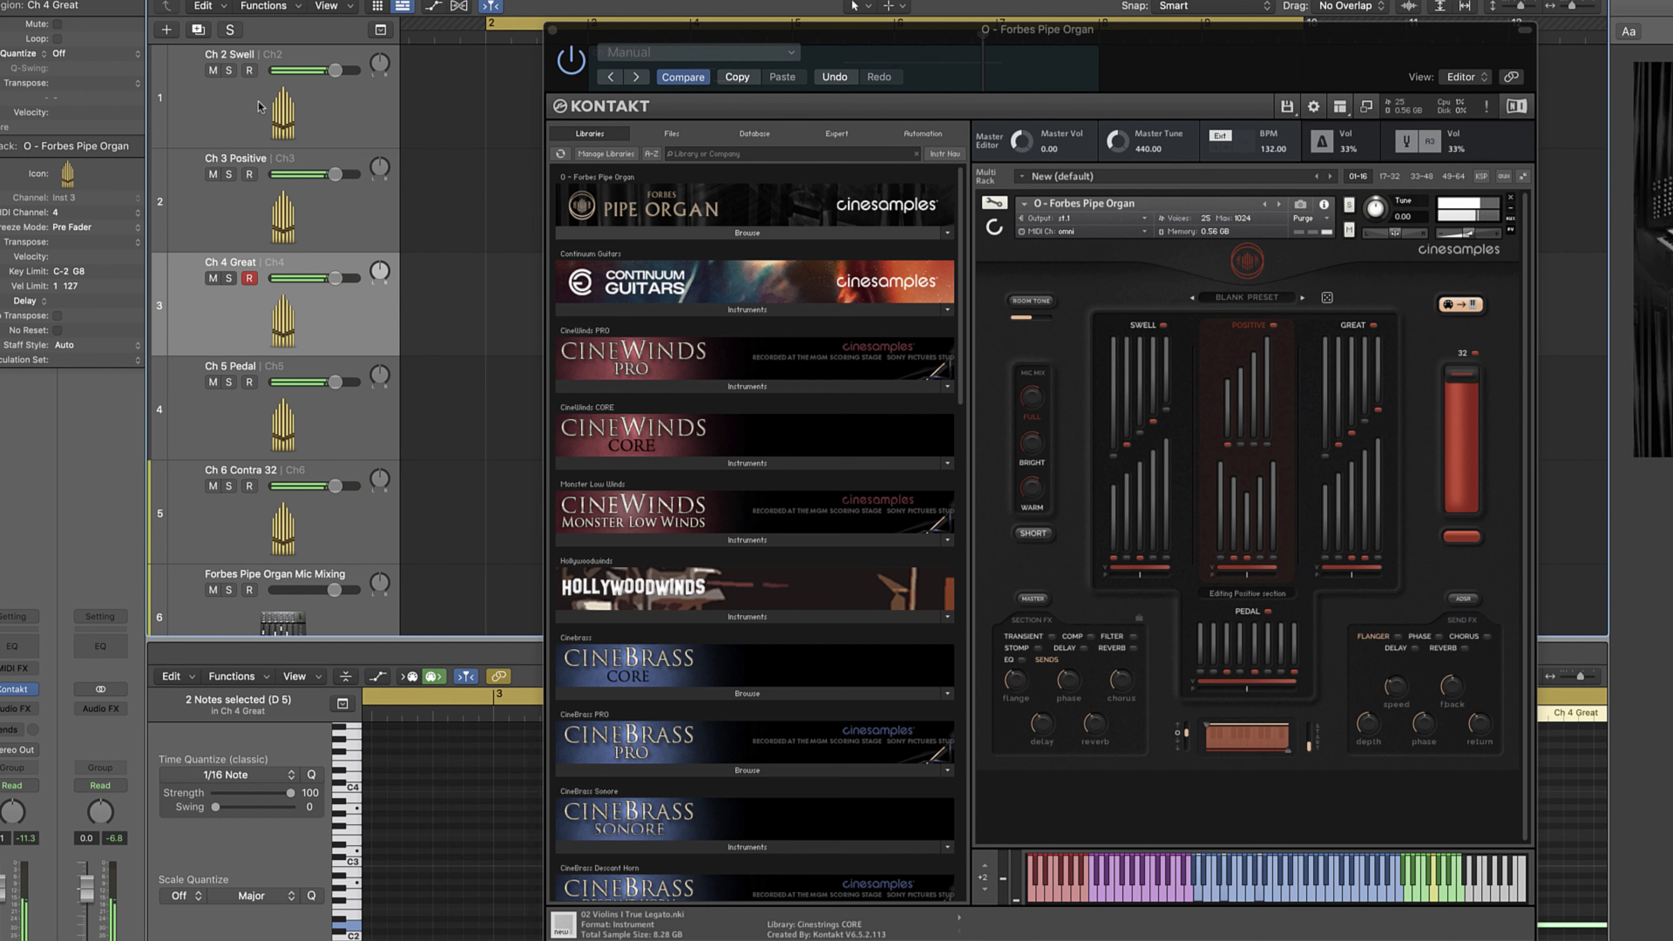
pyautogui.press('Down')
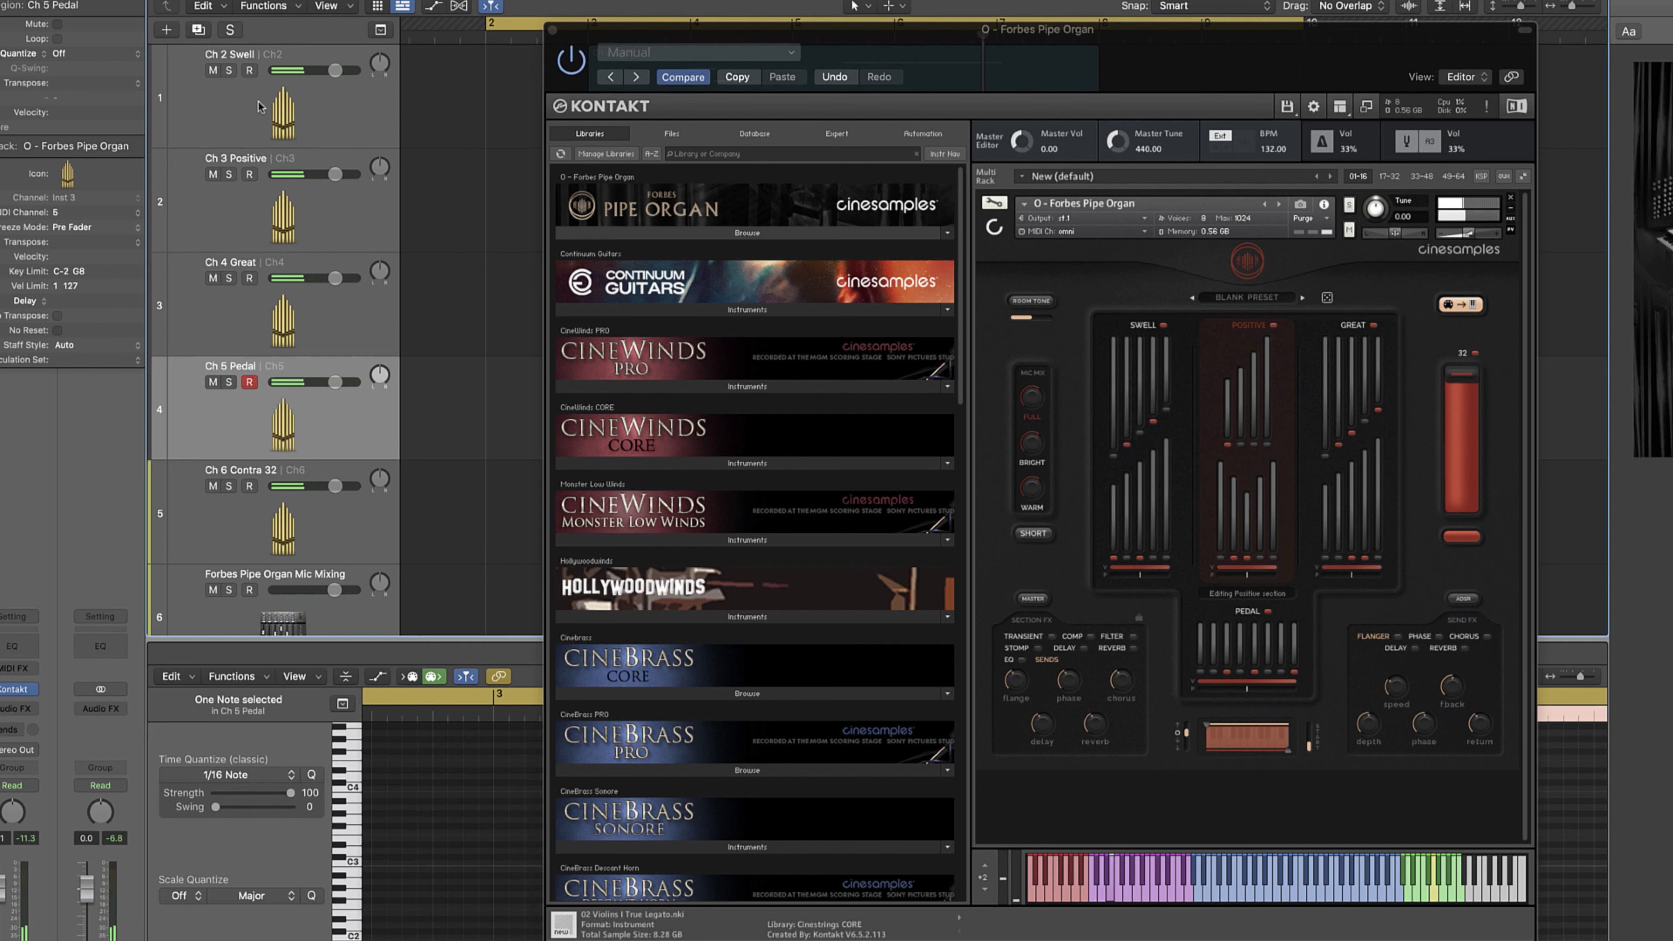
pyautogui.press('Down')
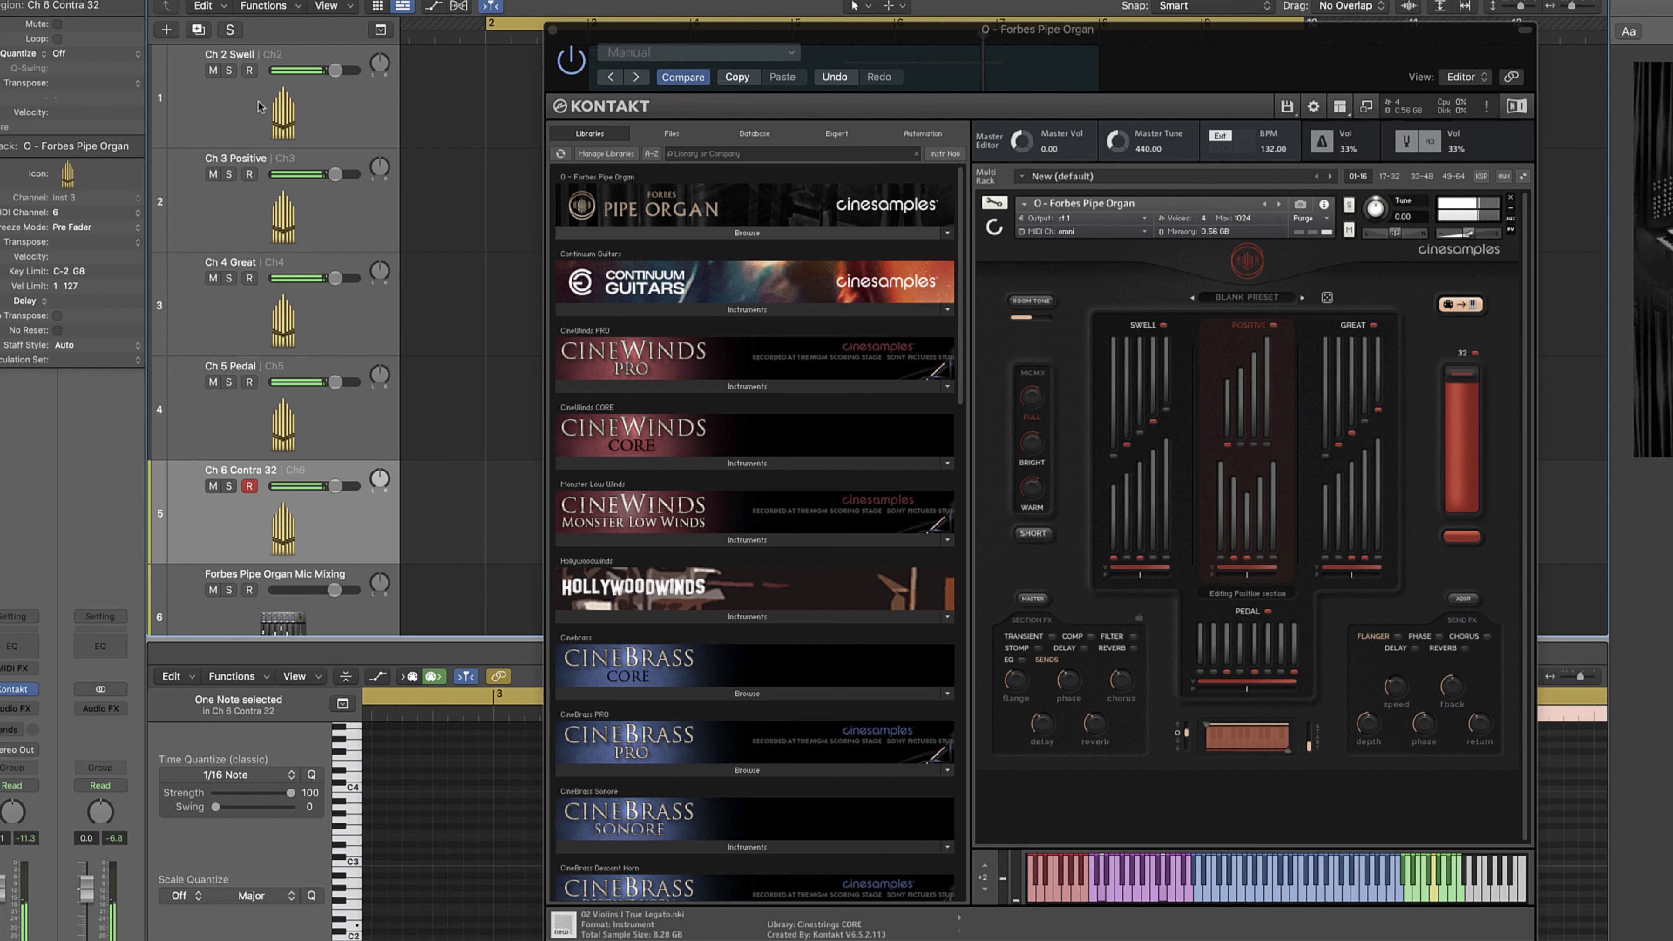
pyautogui.click(259, 101)
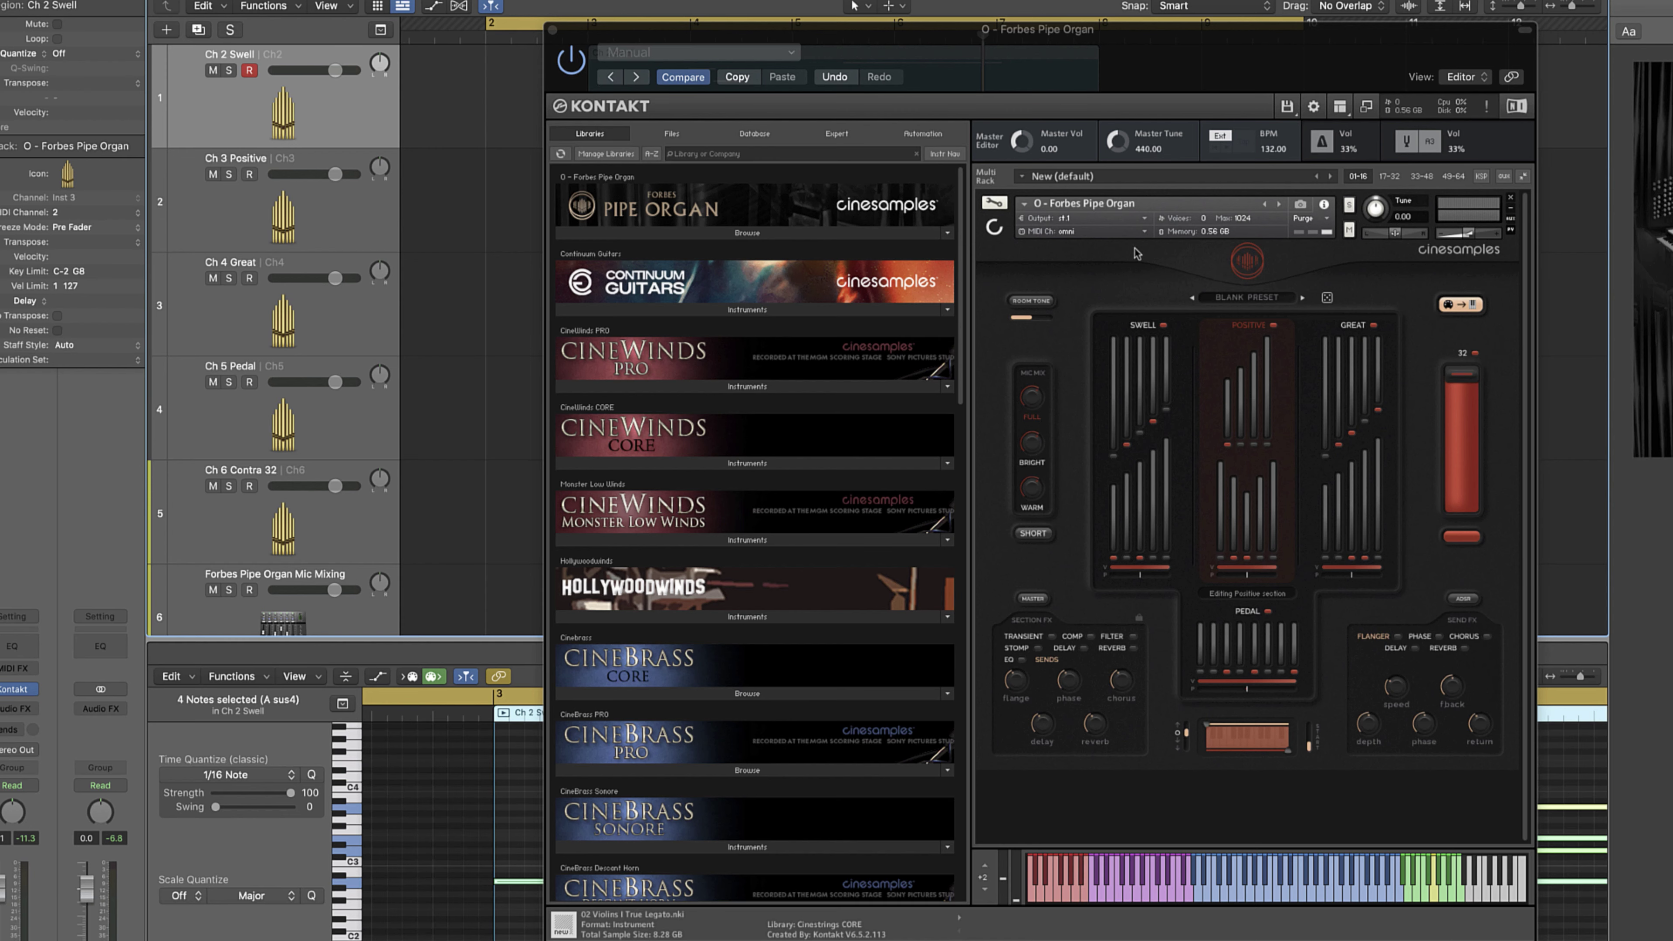
# Step: Play the arrangement from the start with the Forbes Pipe Organ window left open
pyautogui.press('super+w')
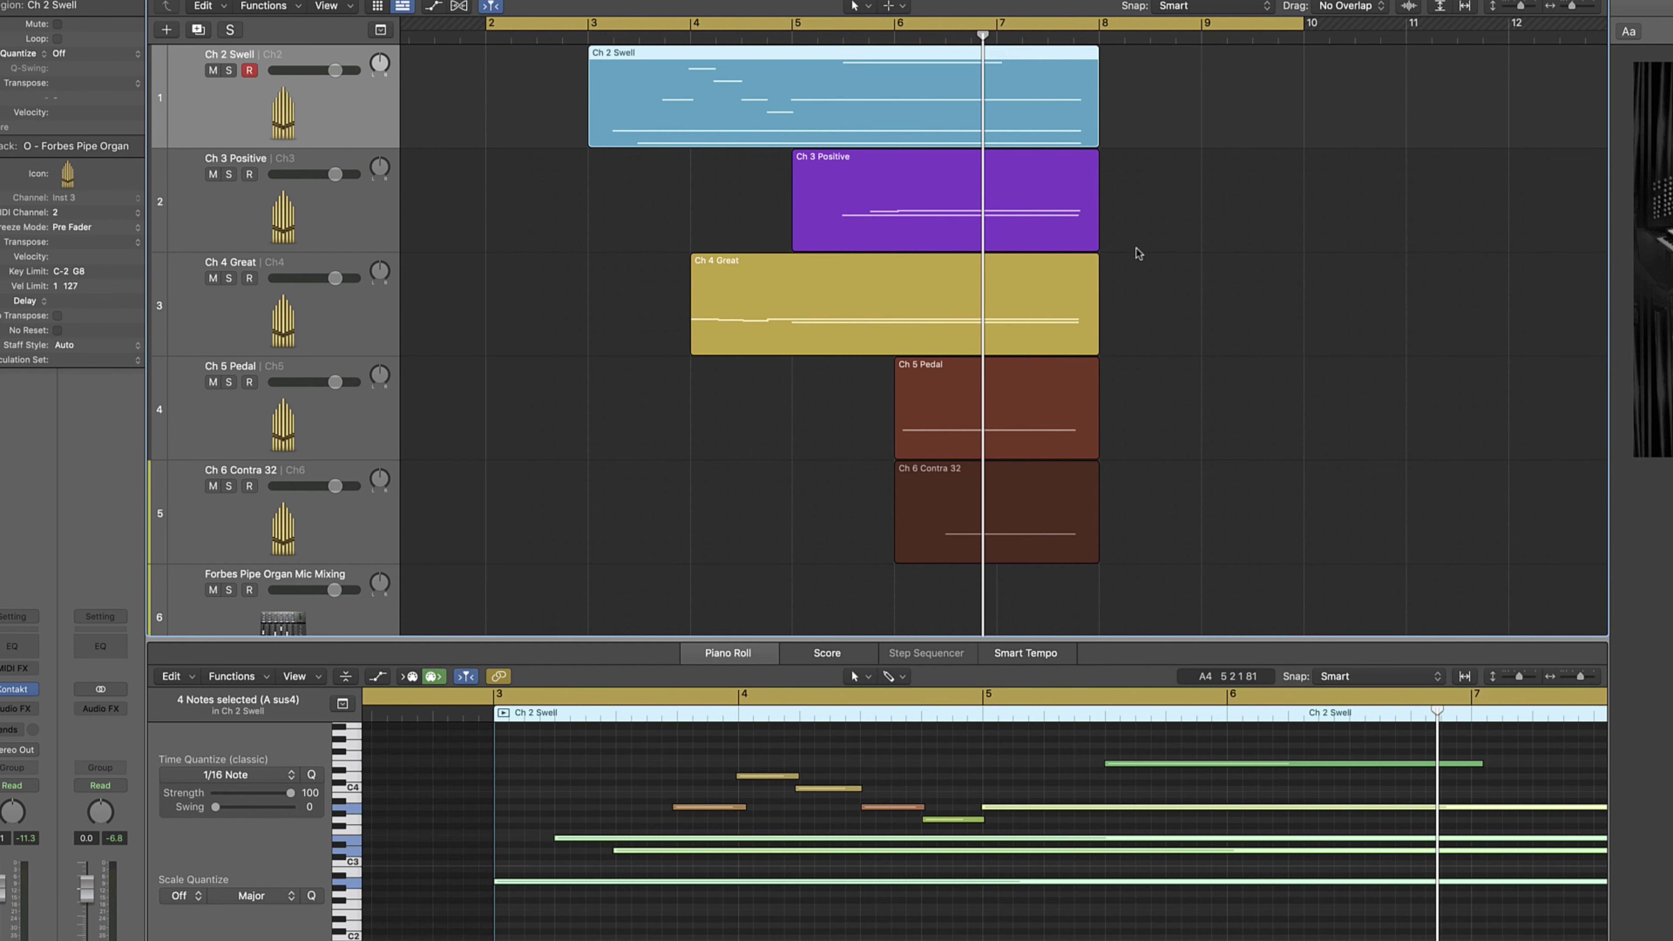
pyautogui.press('Return')
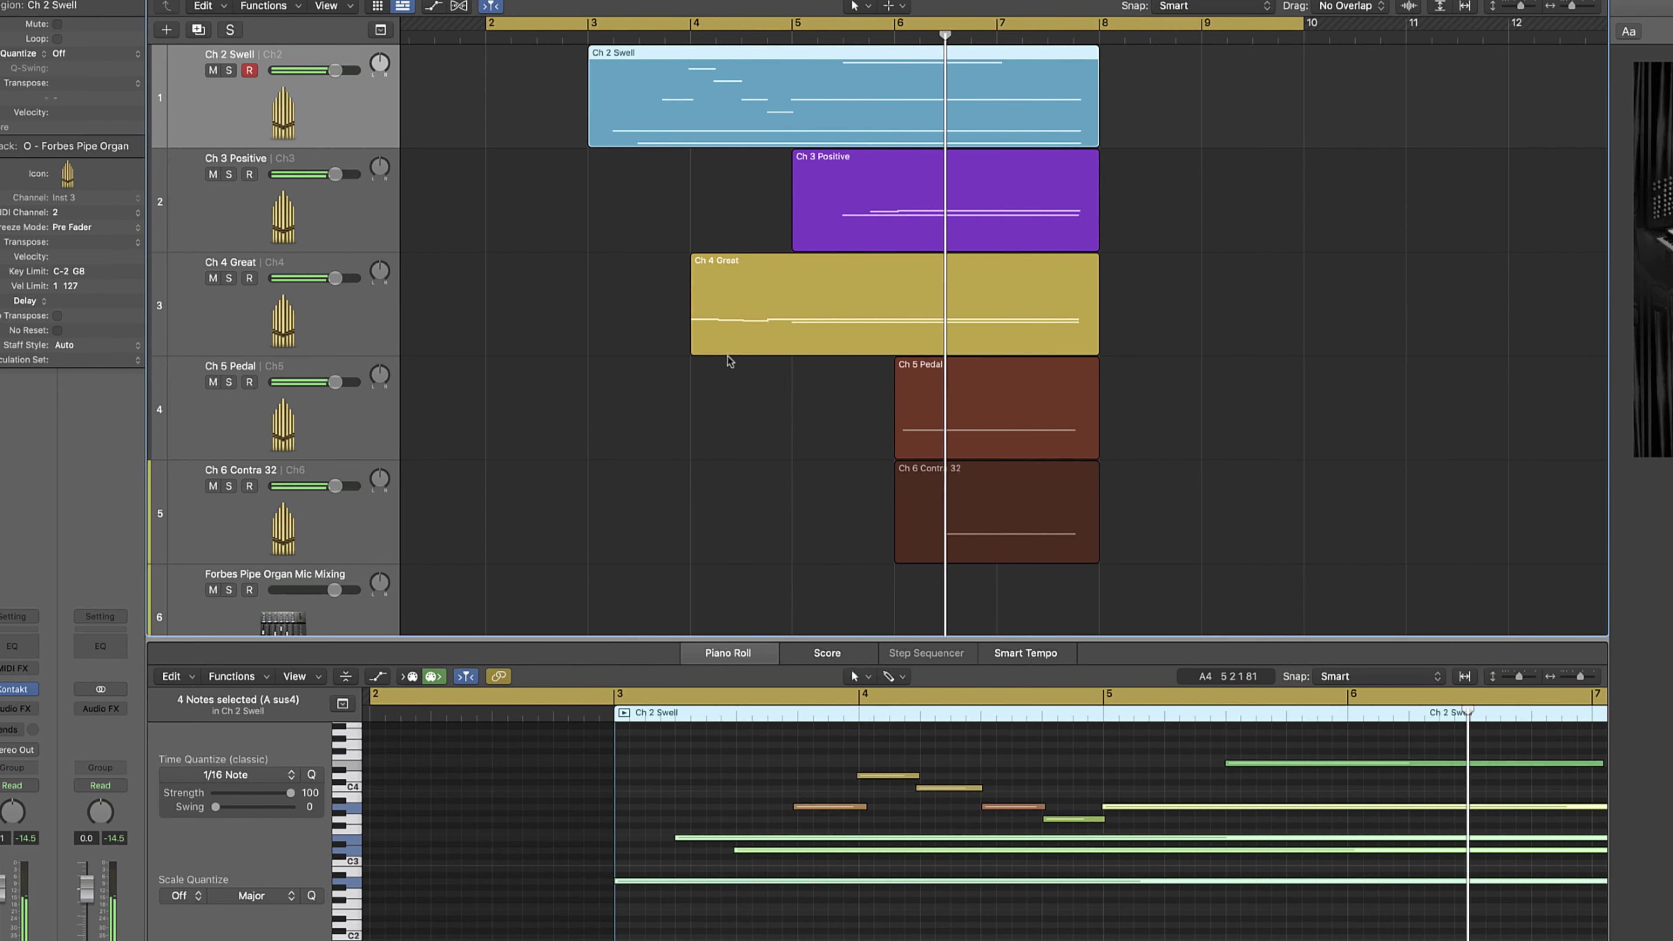
pyautogui.press('v')
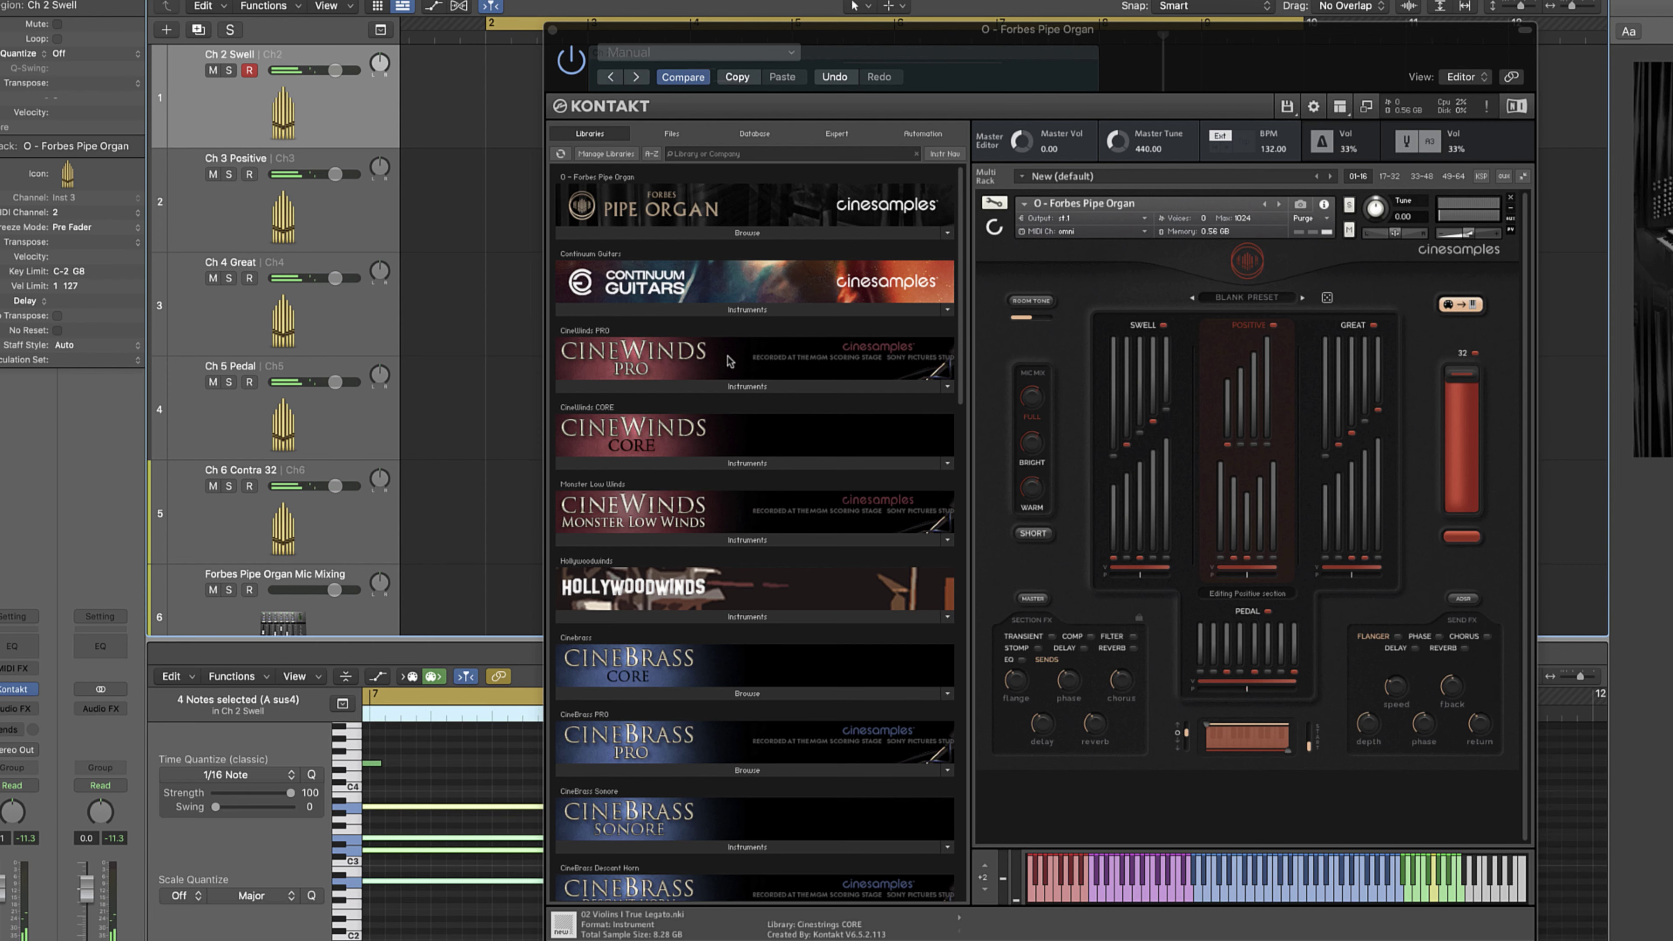
pyautogui.press('v')
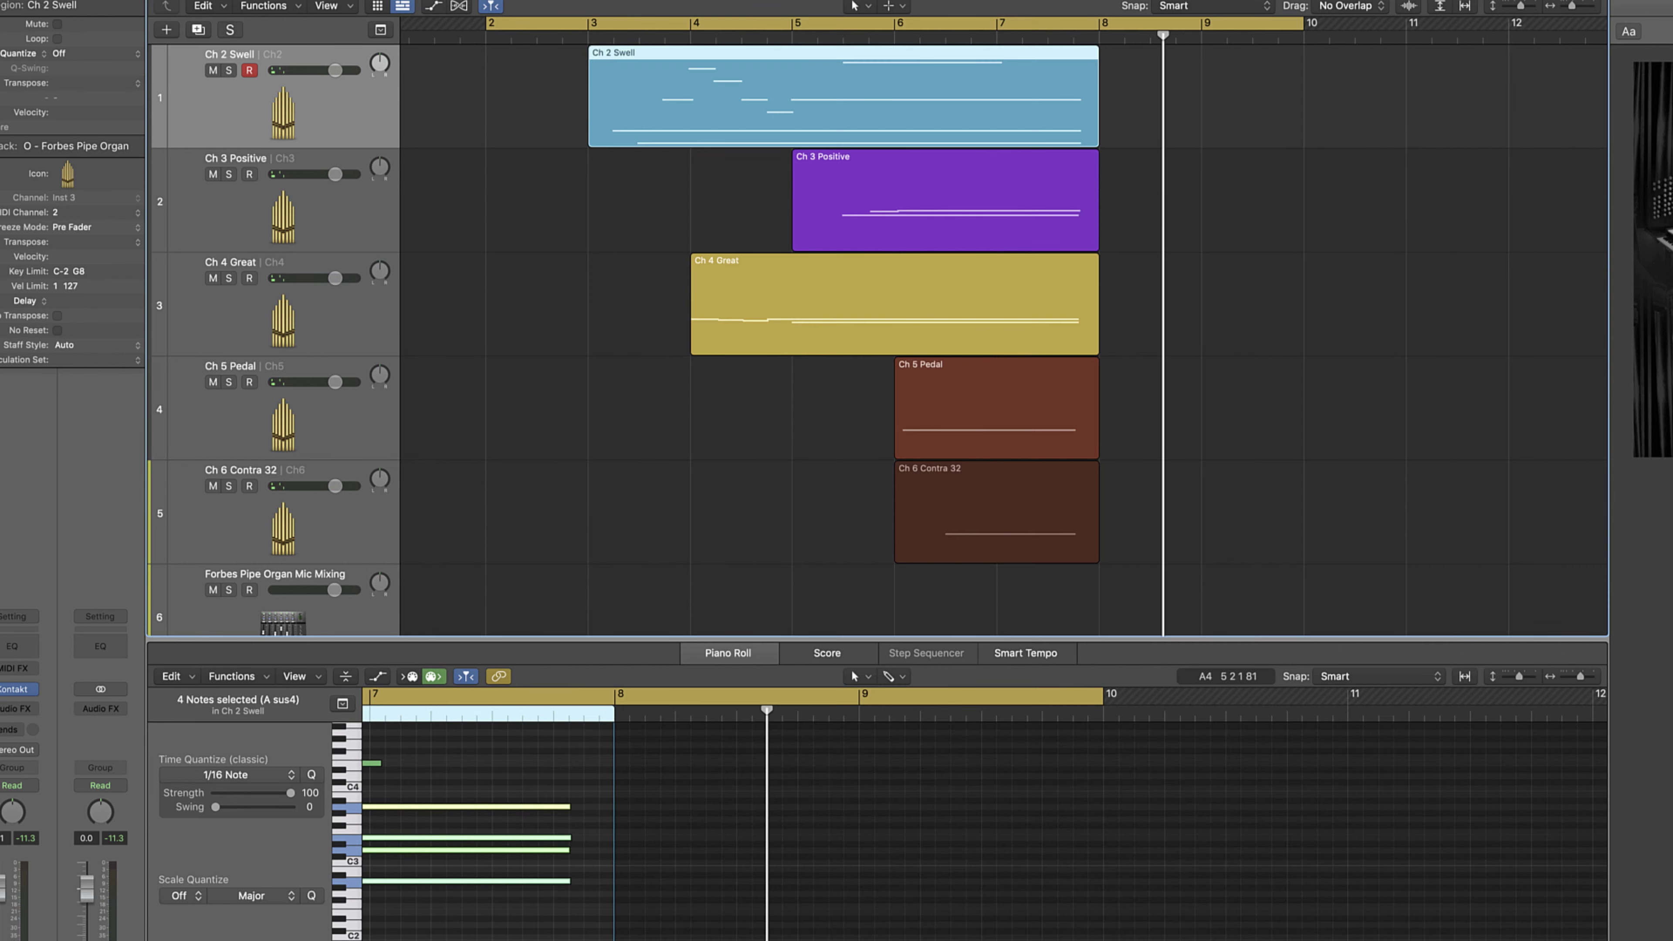
pyautogui.press('v')
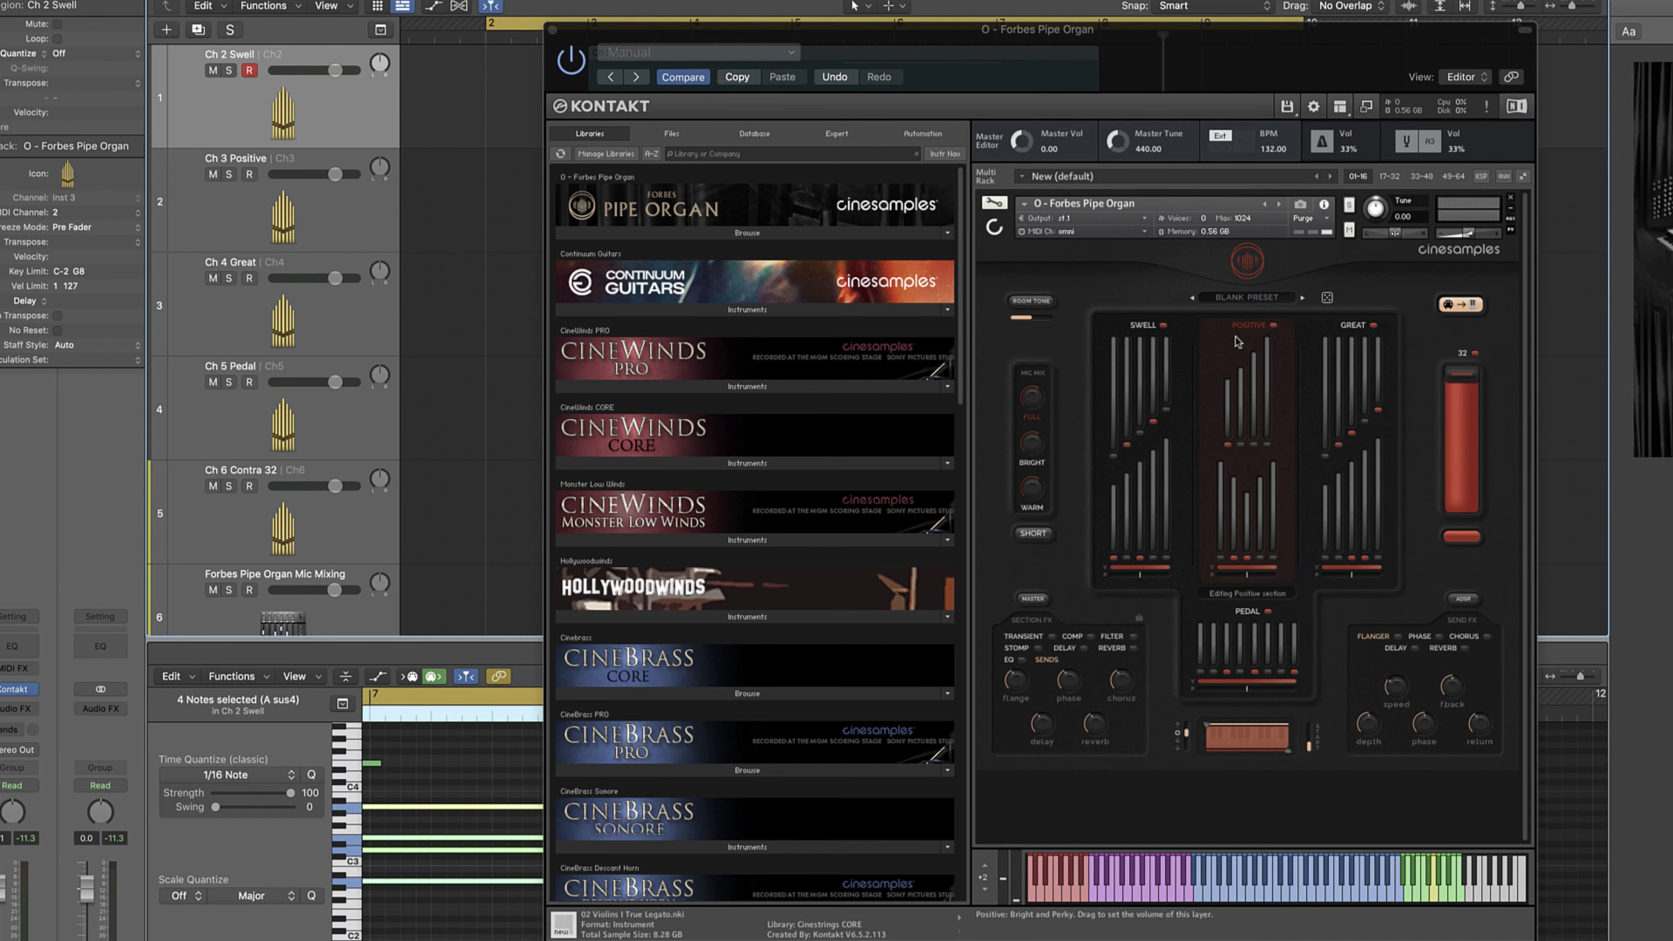
# Step: Select the SWELL section header to bring up its Tape effect settings
pyautogui.click(1143, 325)
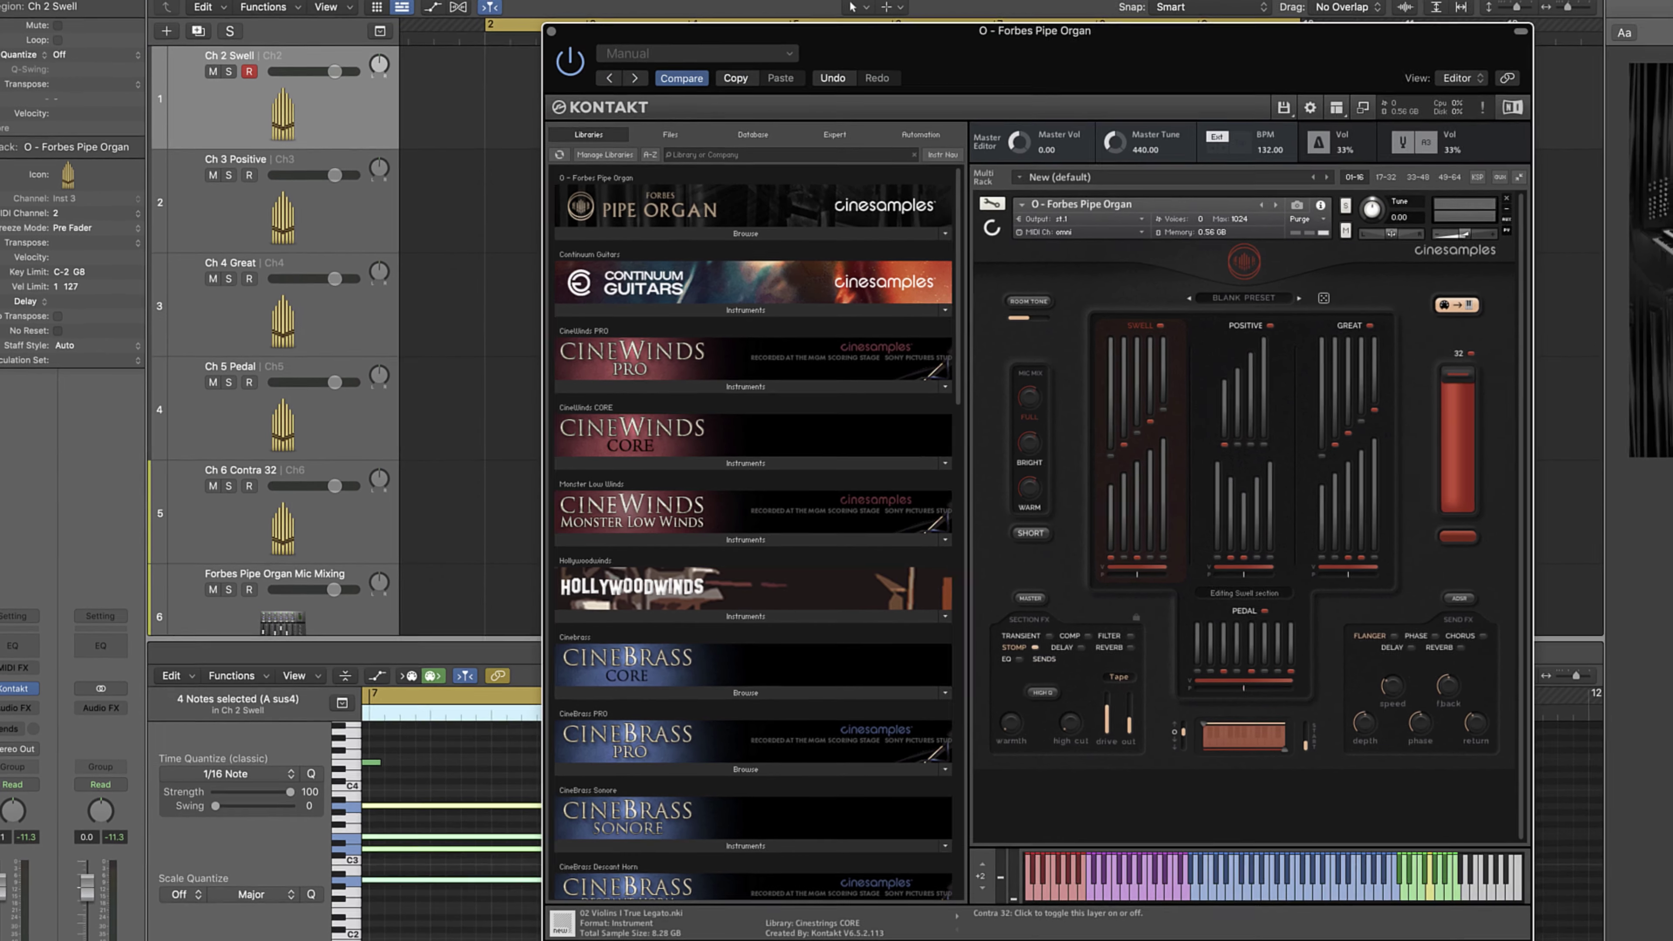